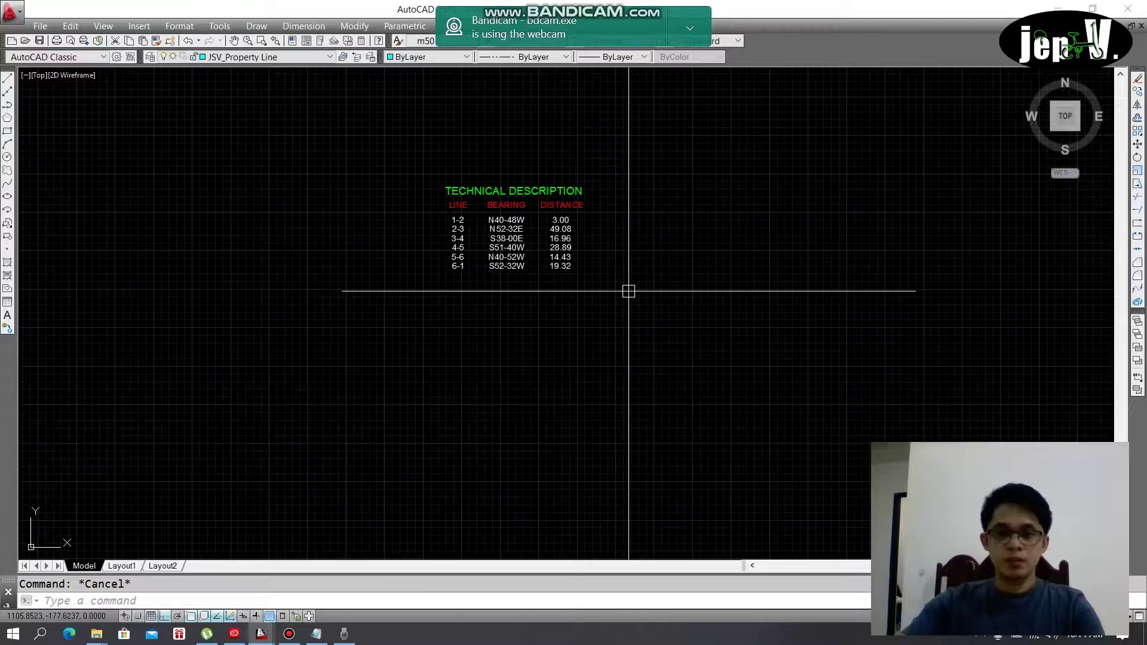
Pan and zoom the drawing to recentre the bearing table
scroll(487, 203, "up", 4)
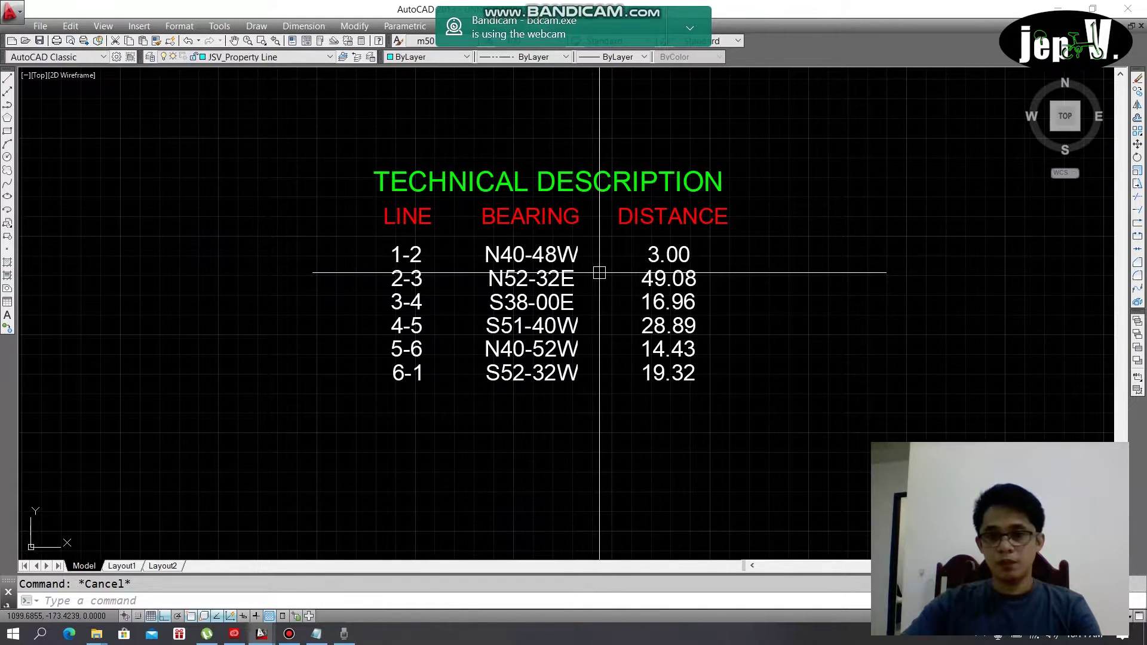
scroll(636, 239, "down", 4)
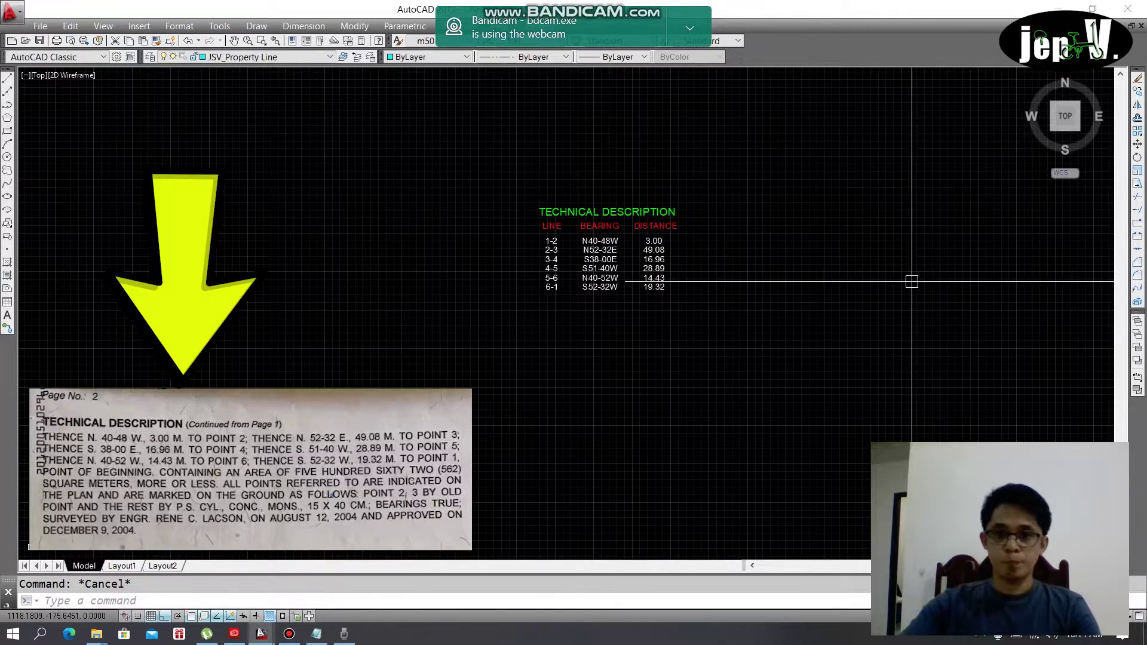
scroll(606, 268, "up", 3)
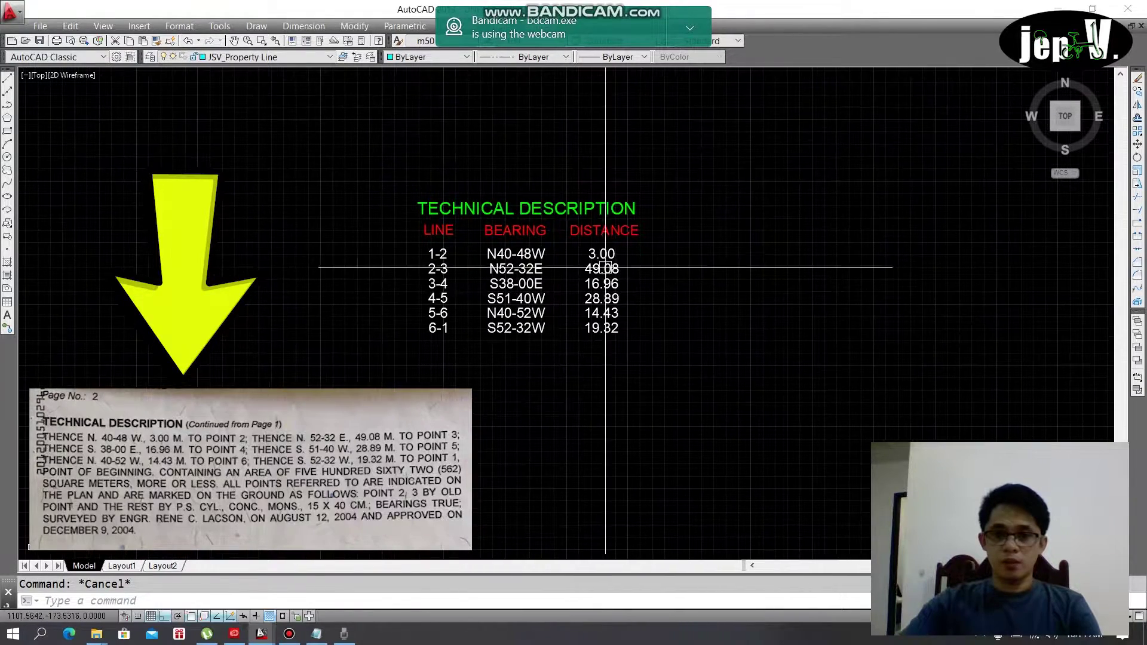
middle_click_drag(556, 287, 519, 303)
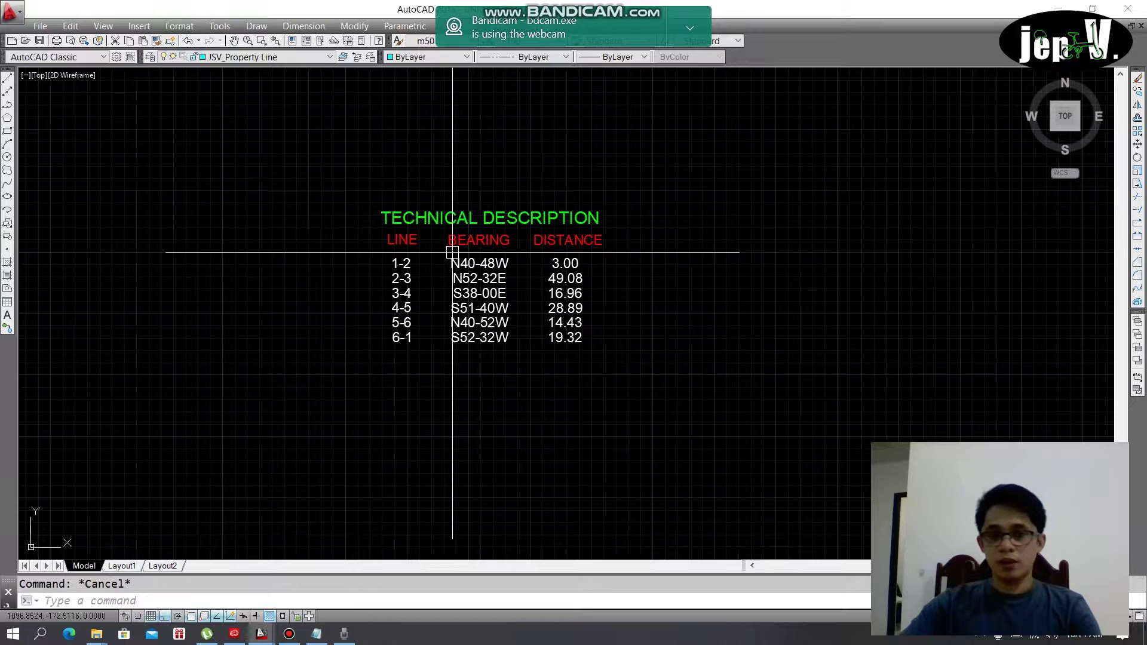
scroll(537, 256, "up", 2)
middle_click_drag(500, 264, 489, 290)
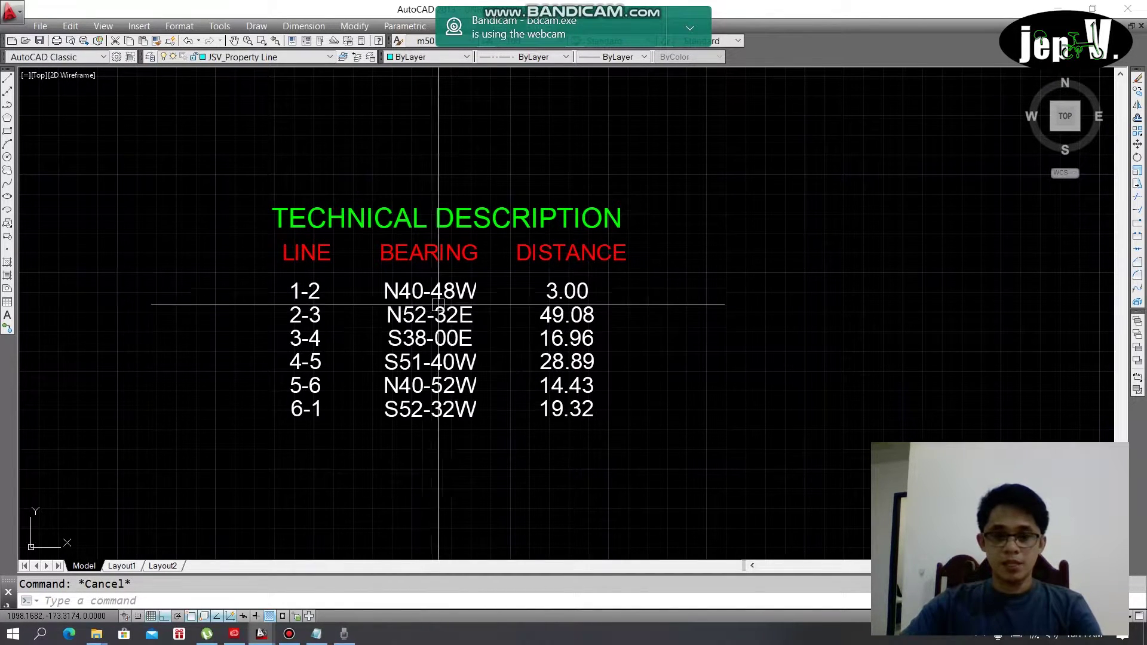
middle_click_drag(618, 299, 493, 274)
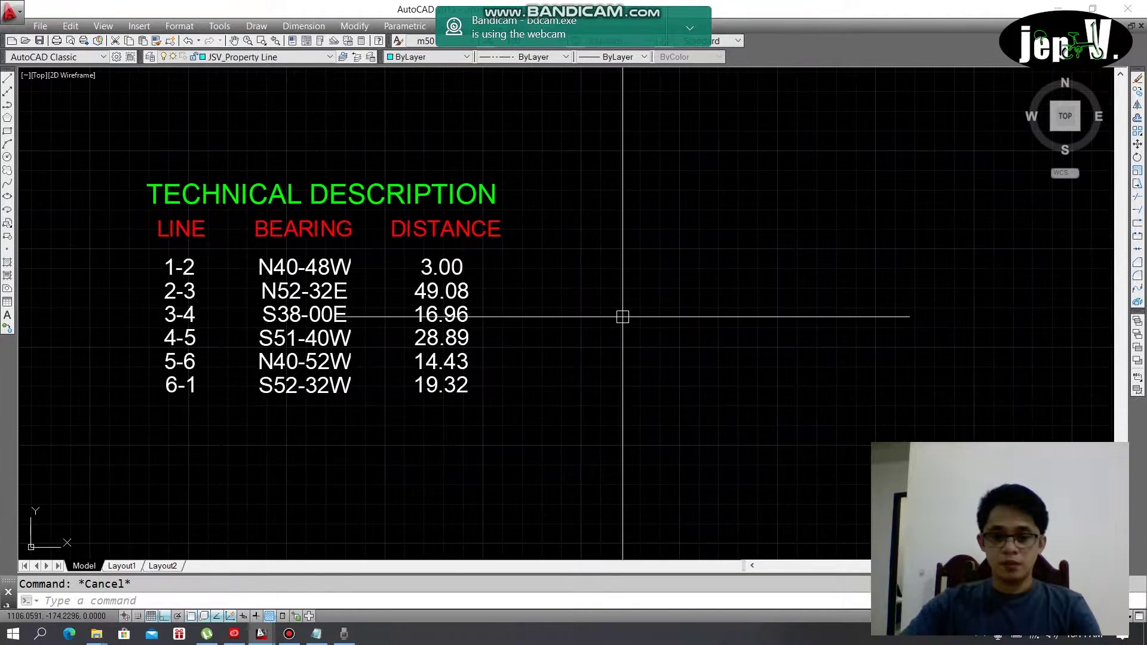
scroll(634, 320, "down", 4)
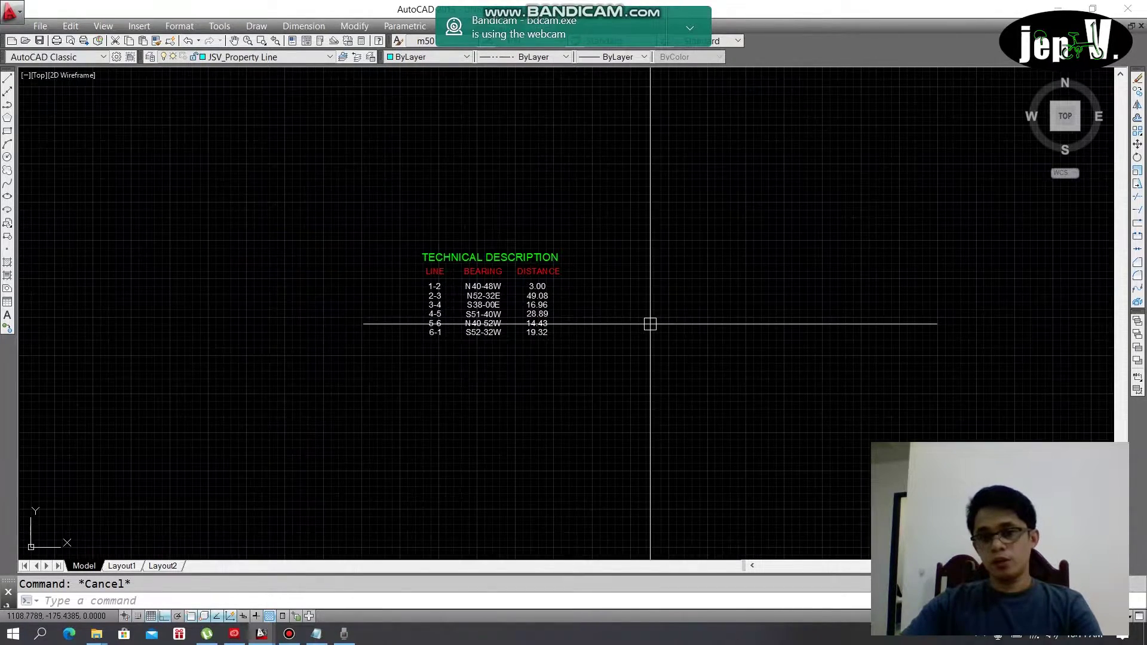
middle_click_drag(641, 341, 604, 312)
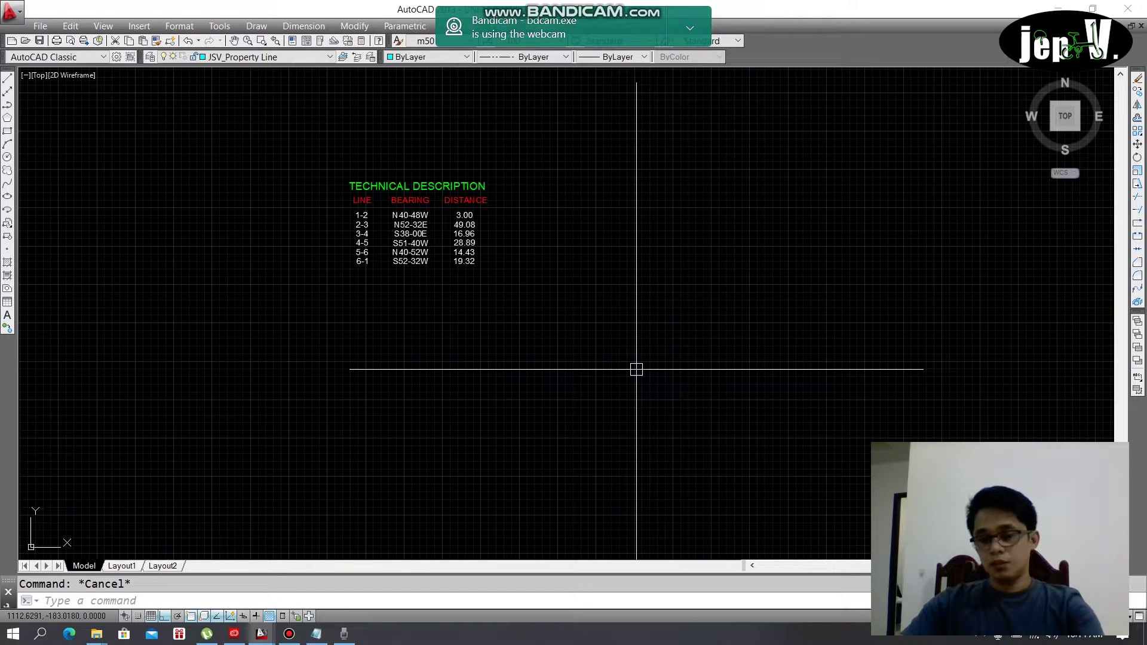
Start a polyline (PL) at a picked point and draw line 1-2 as @3<N40D48'W
type("PL")
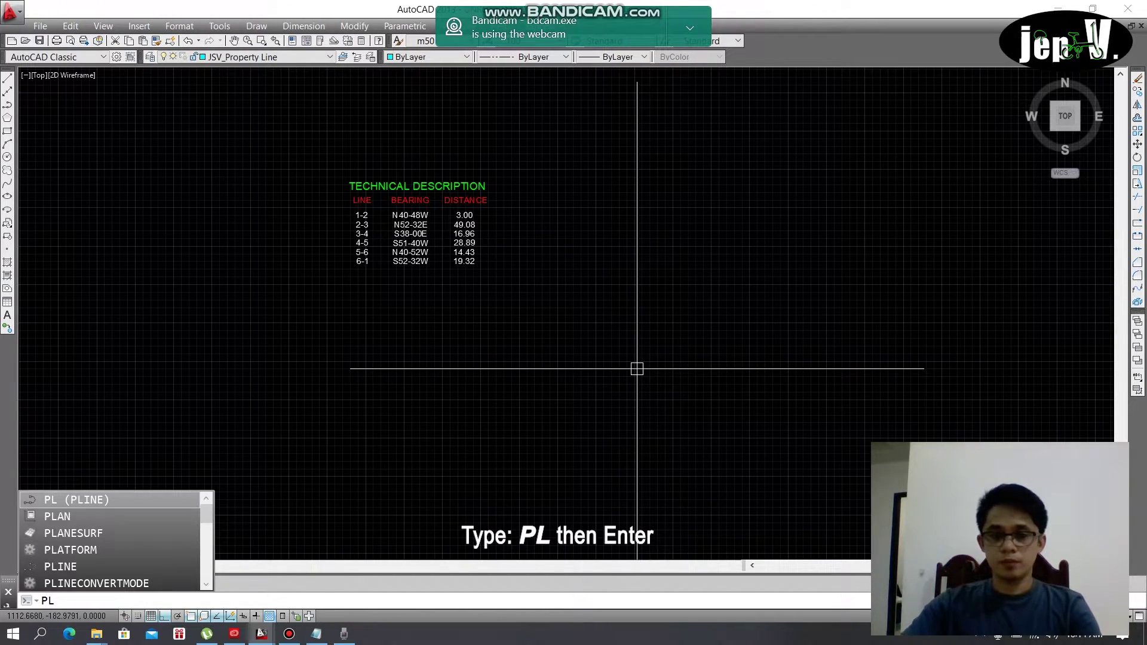
key("Return")
scroll(621, 308, "up", 2)
left_click(647, 323)
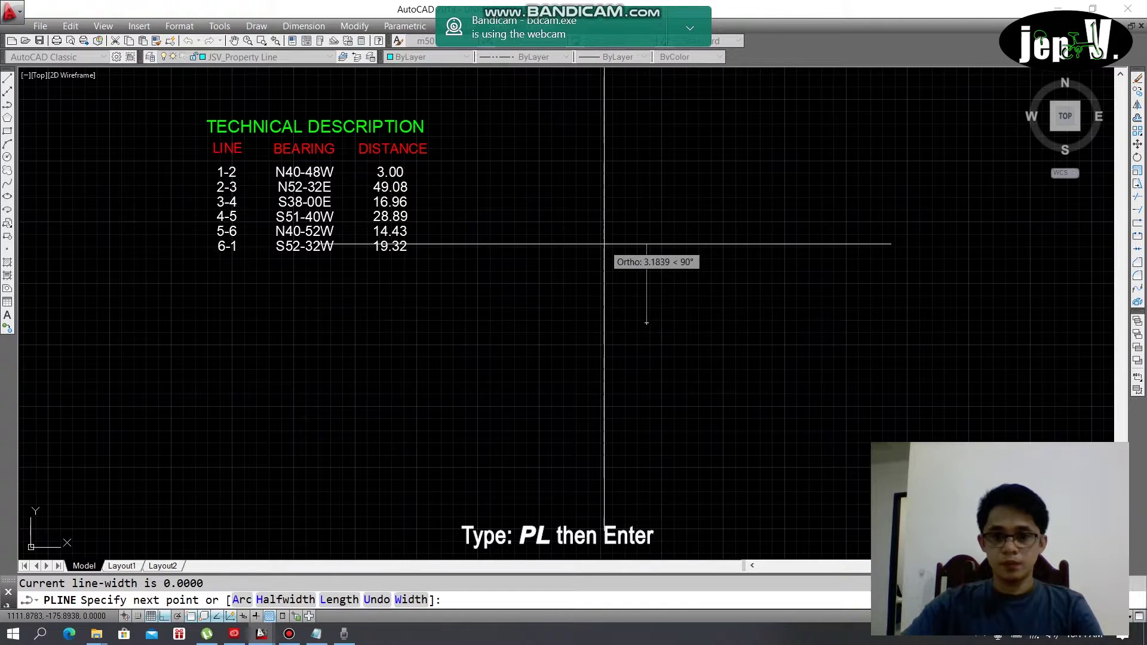
type("@3<N40D")
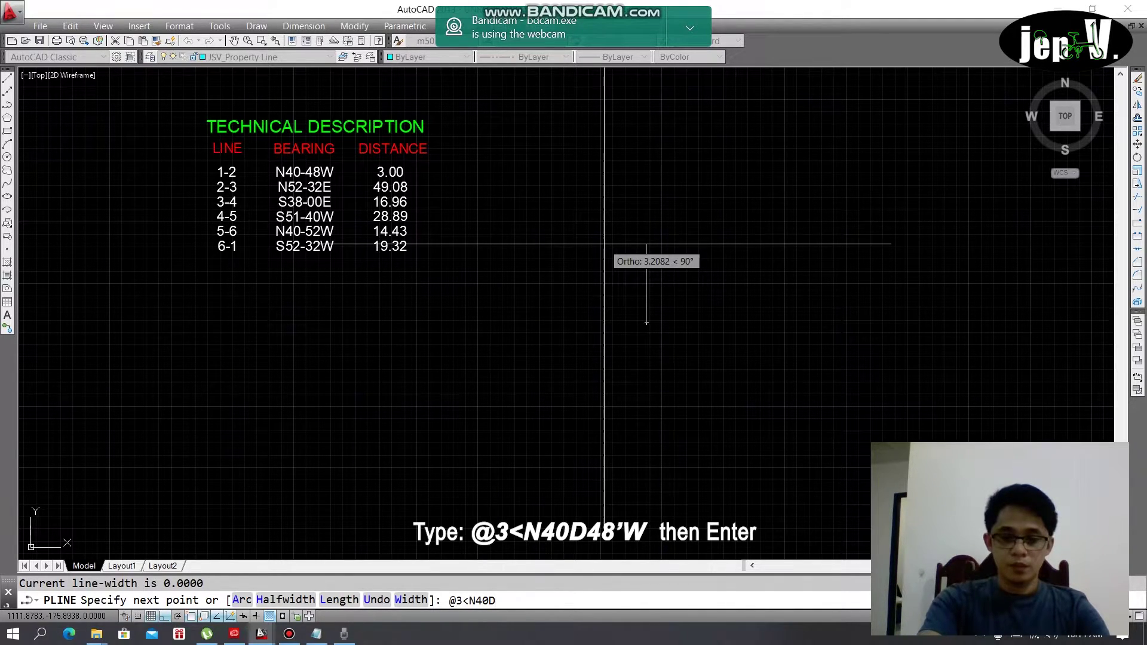
type("8")
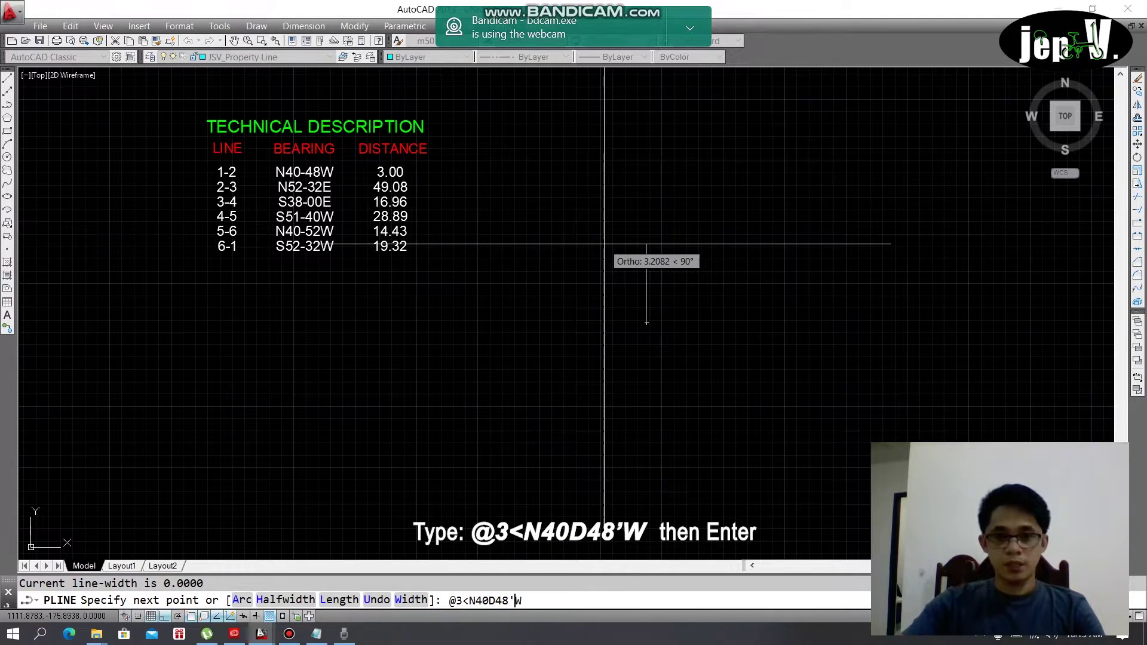
type("'W")
key("Return")
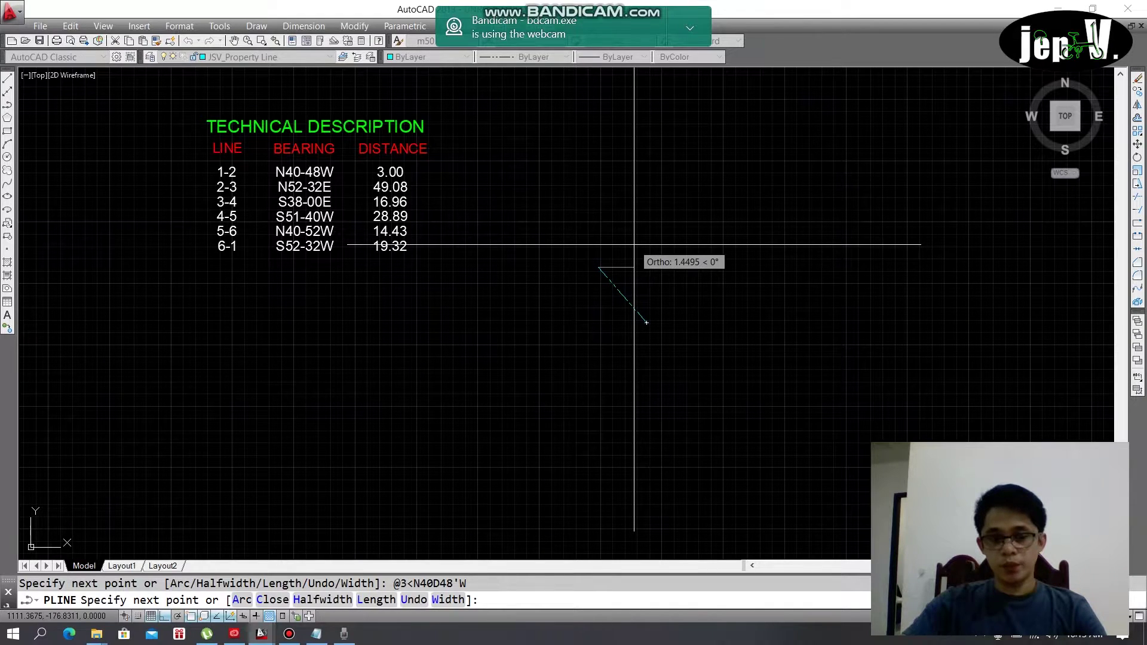
type("@")
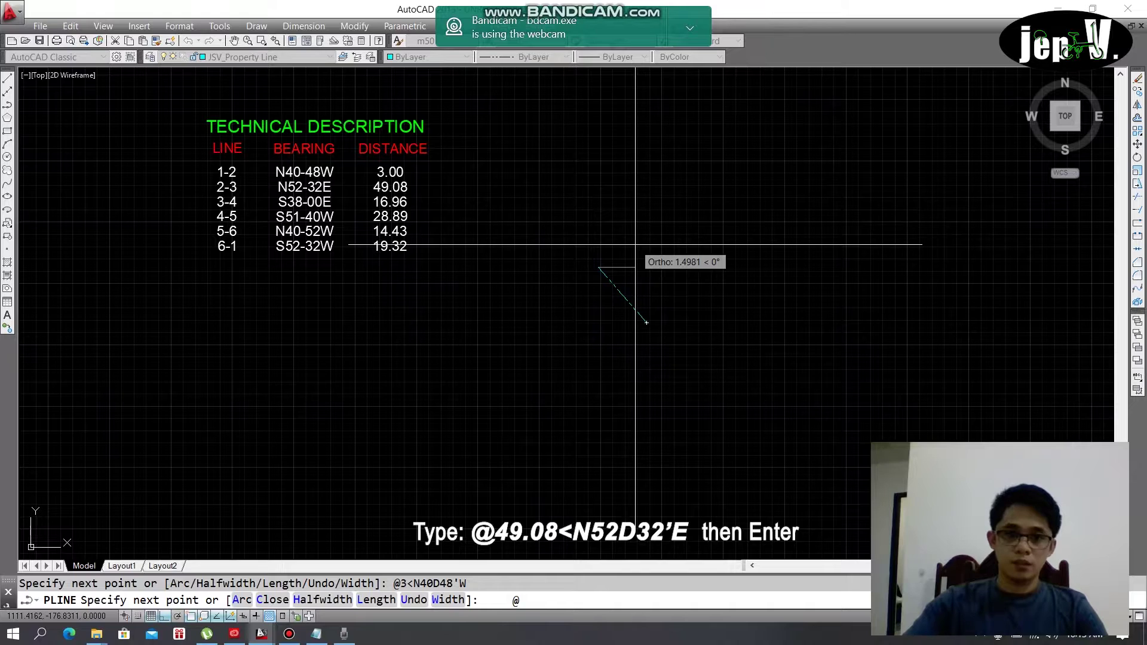
type("49.0")
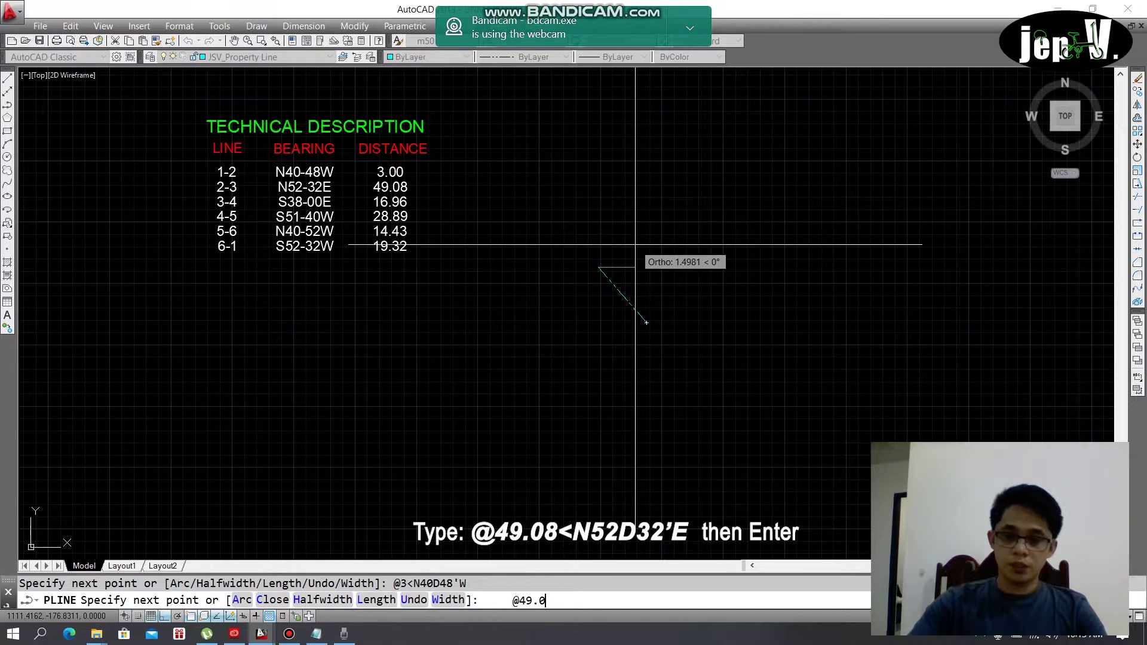
type("8")
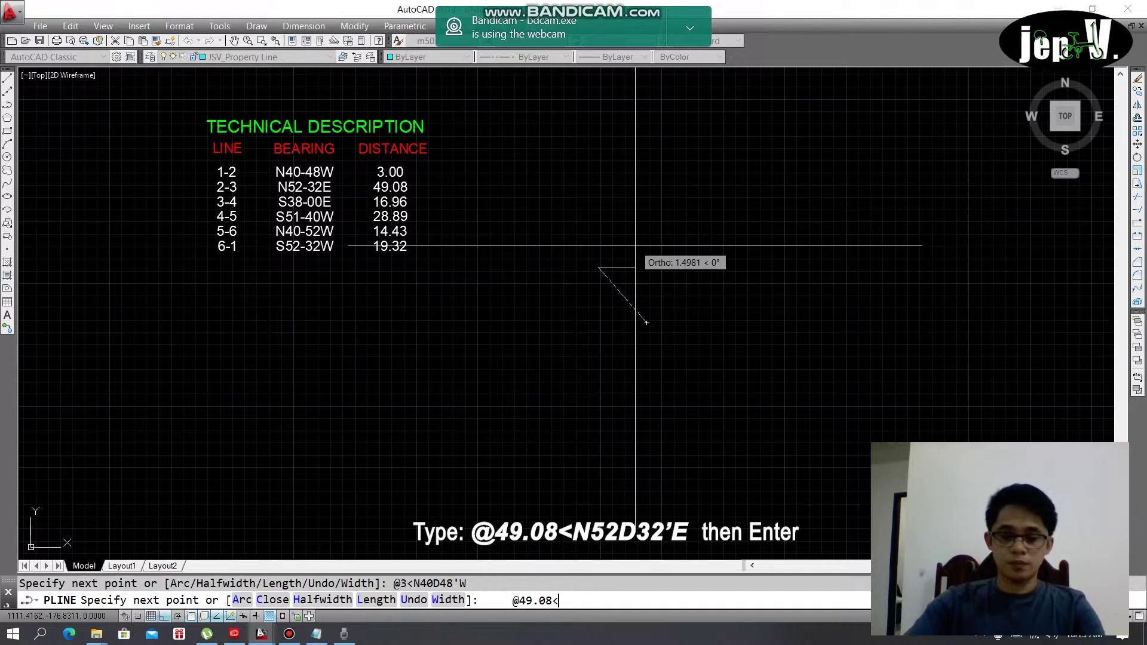
type("<N52D32")
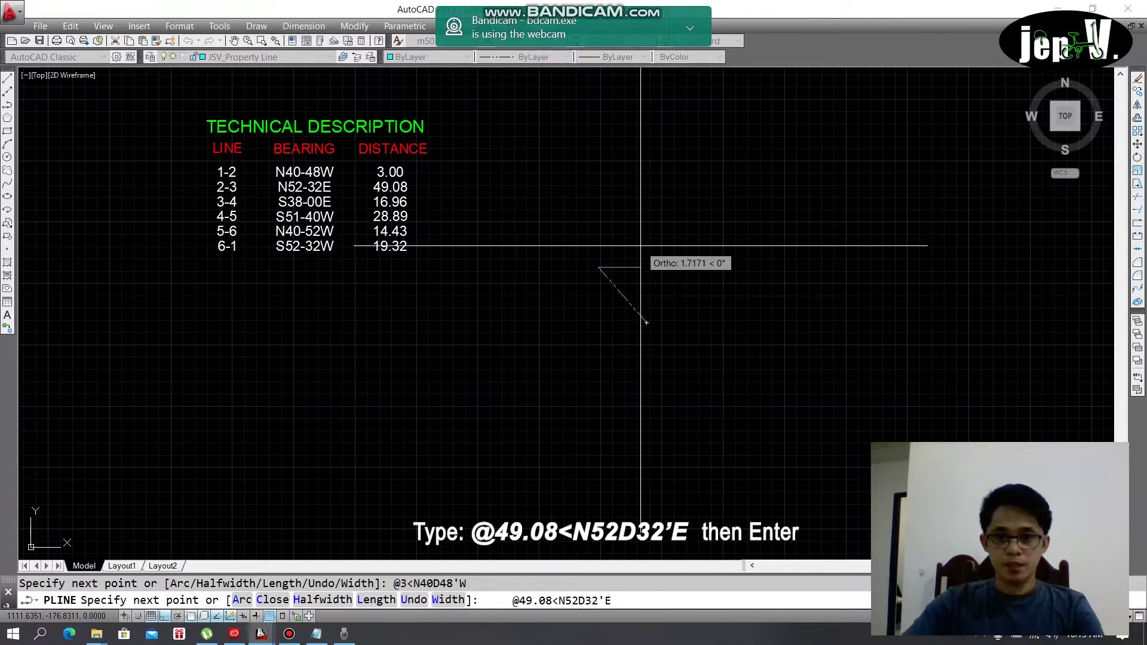
type("E")
key("Return")
scroll(646, 323, "down", 3)
middle_click_drag(692, 258, 563, 365)
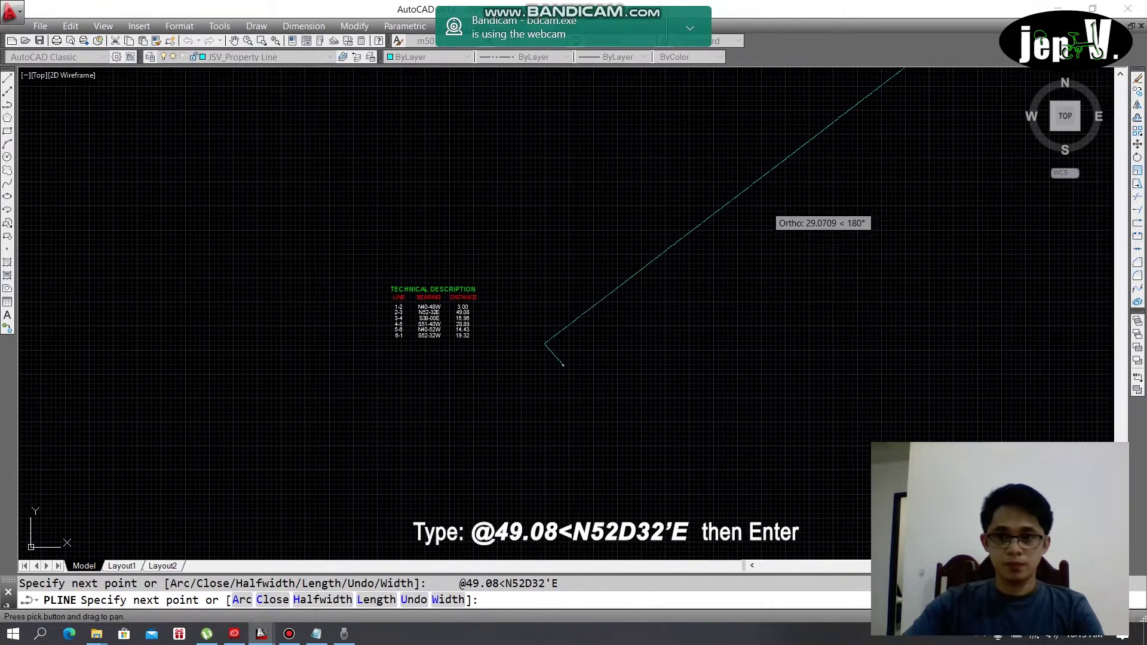
type("@")
scroll(445, 323, "up", 5)
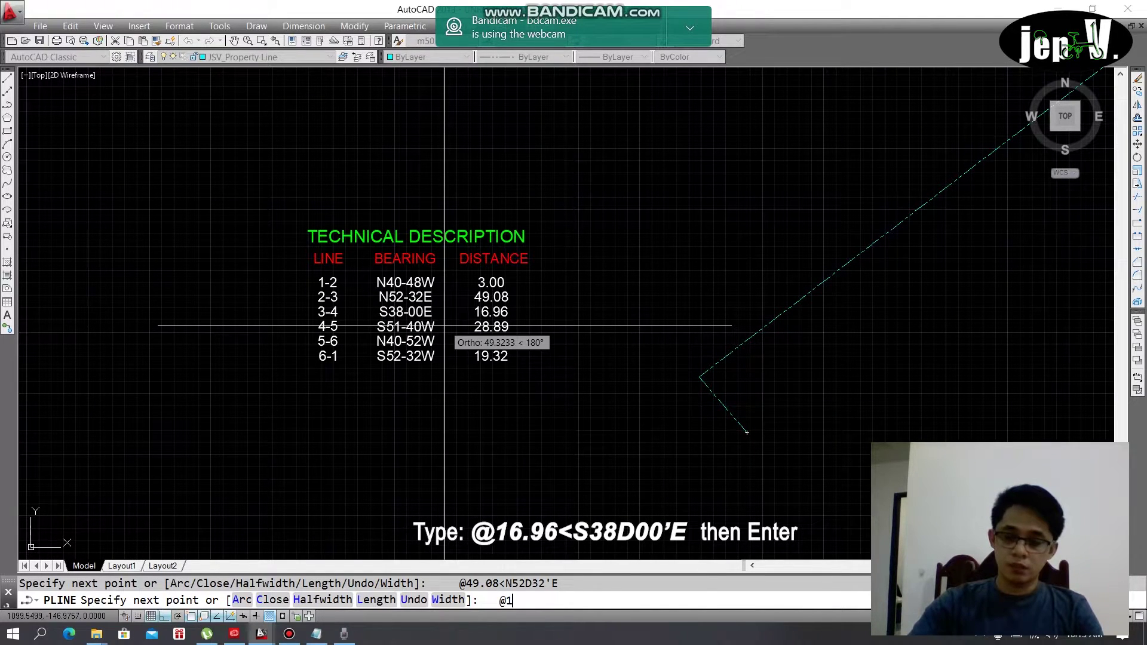
type("16.96<S")
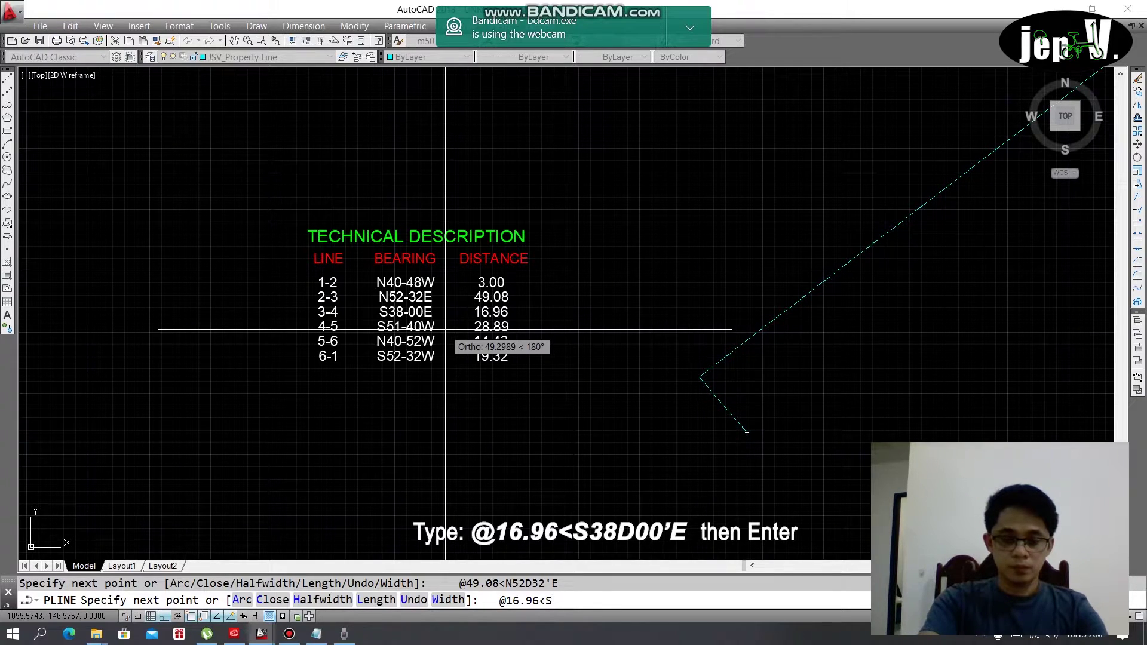
type("8D00'E")
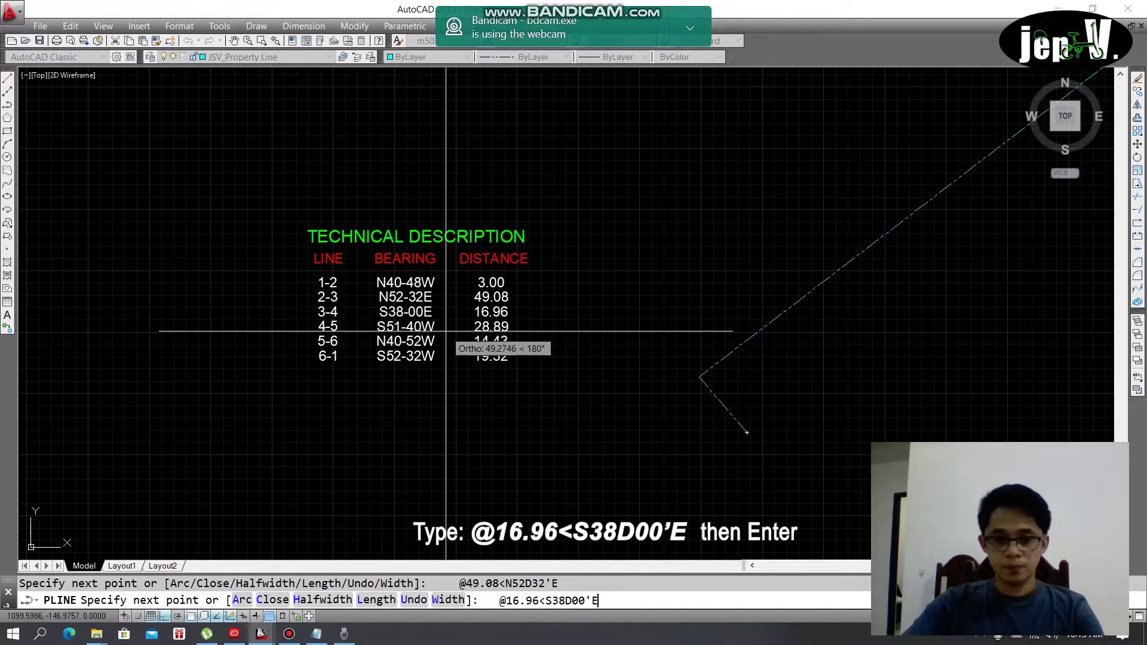
key("Return")
scroll(597, 271, "down", 3)
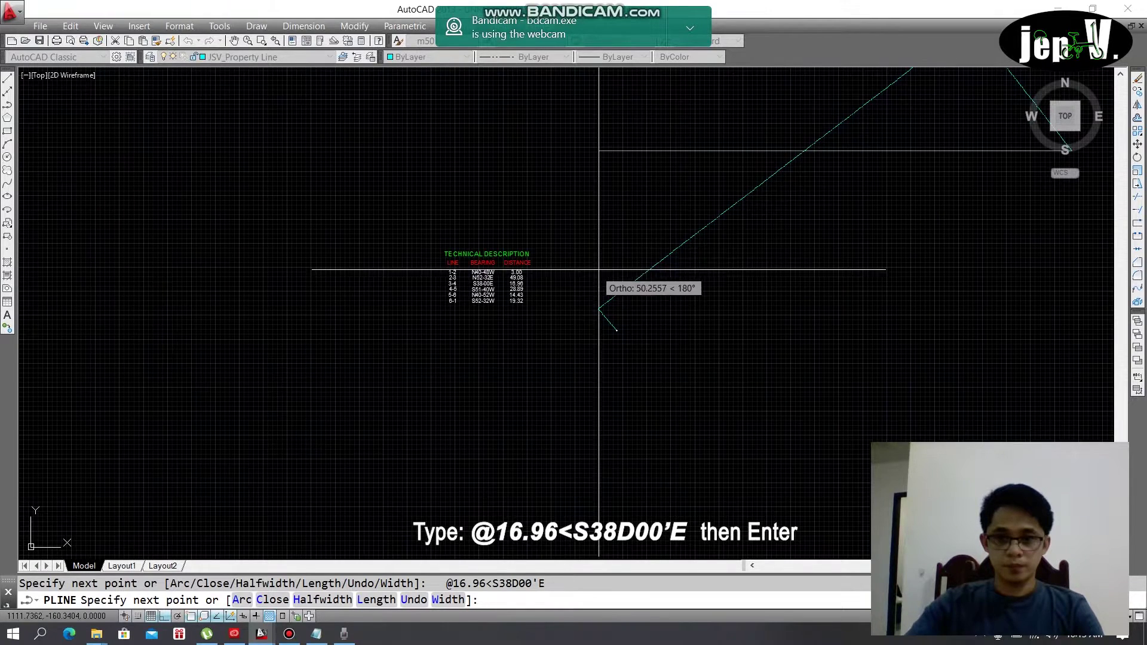
scroll(515, 287, "up", 2)
scroll(515, 287, "up", 1)
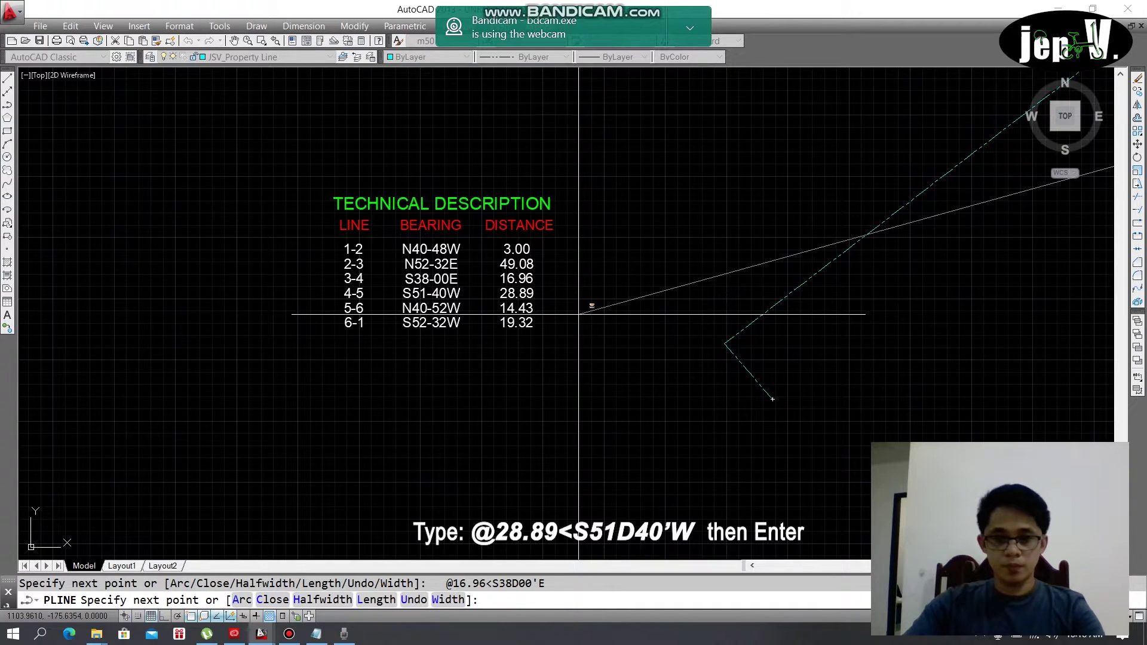
type("@28.89<S51D")
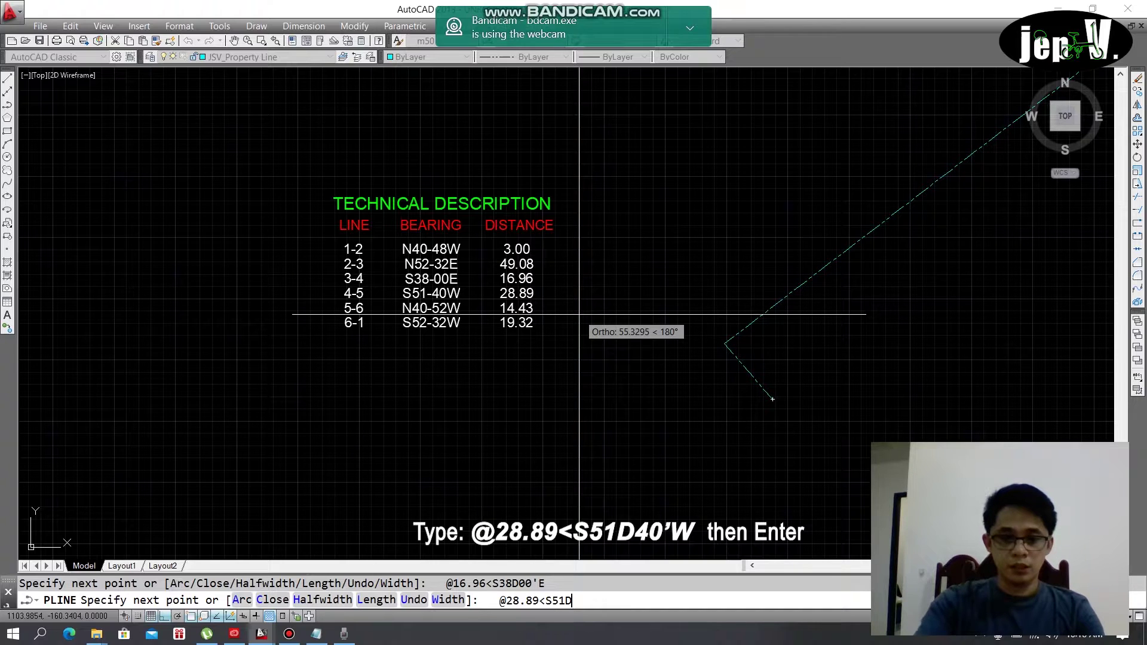
type("40'W")
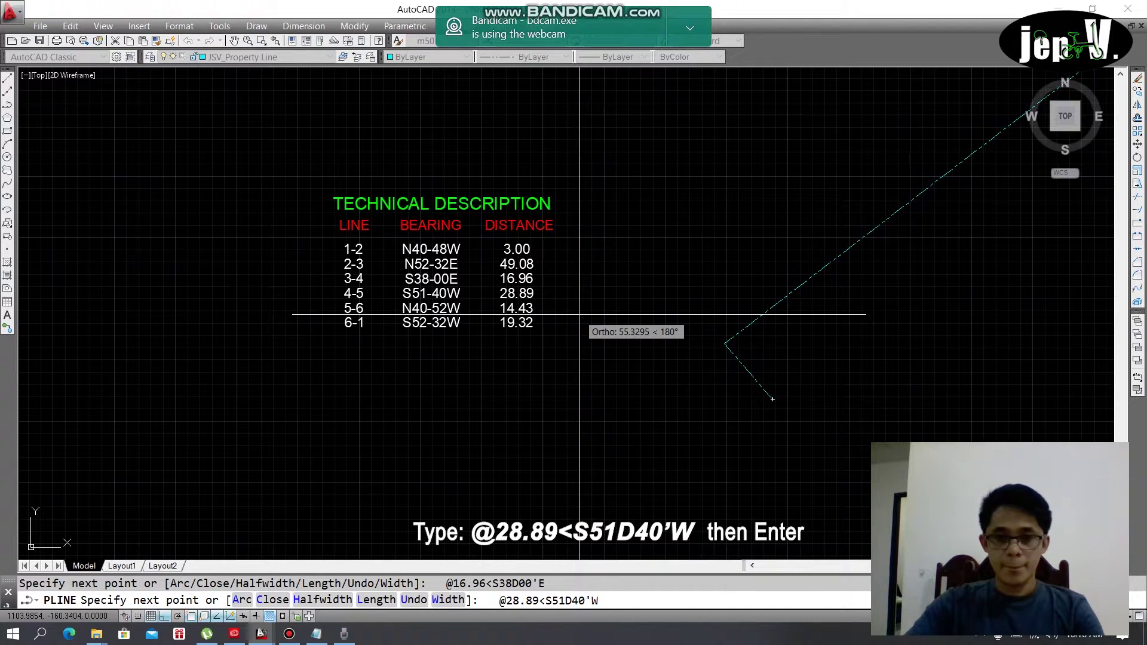
key("Return")
scroll(859, 321, "down", 2)
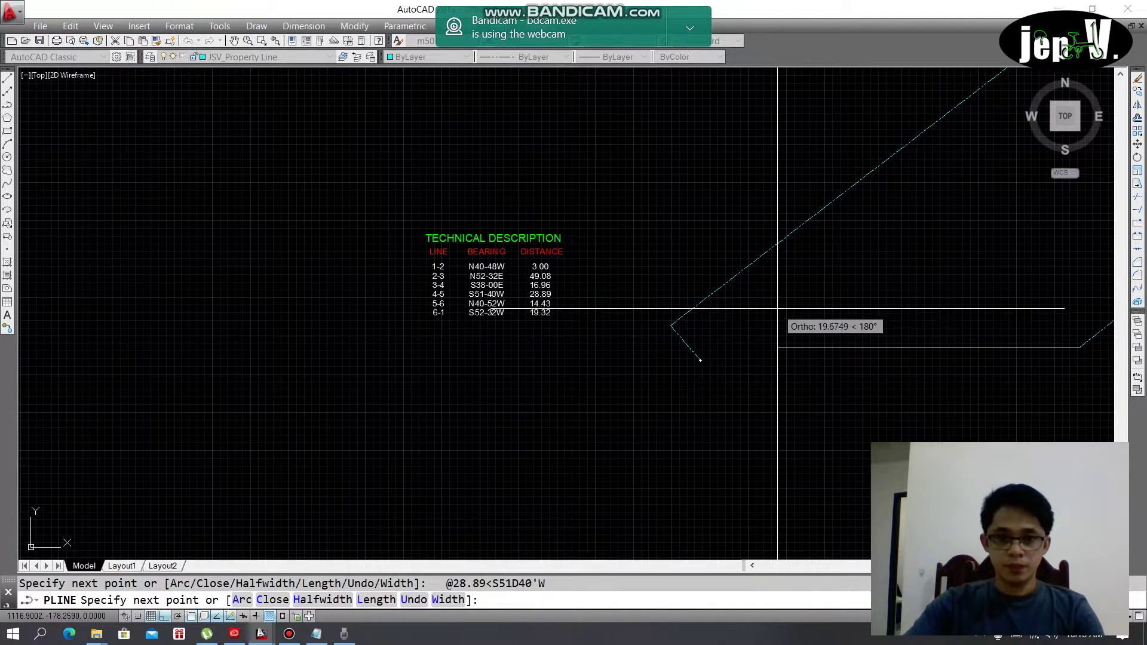
scroll(747, 307, "up", 2)
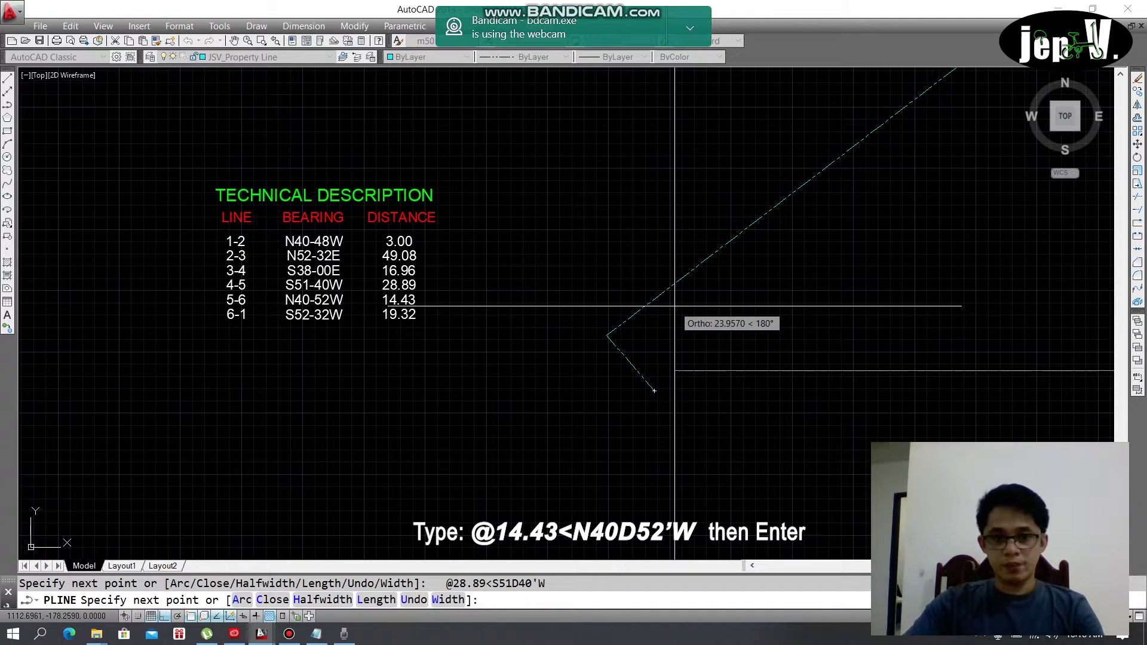
type("@14.43<N40D52'W")
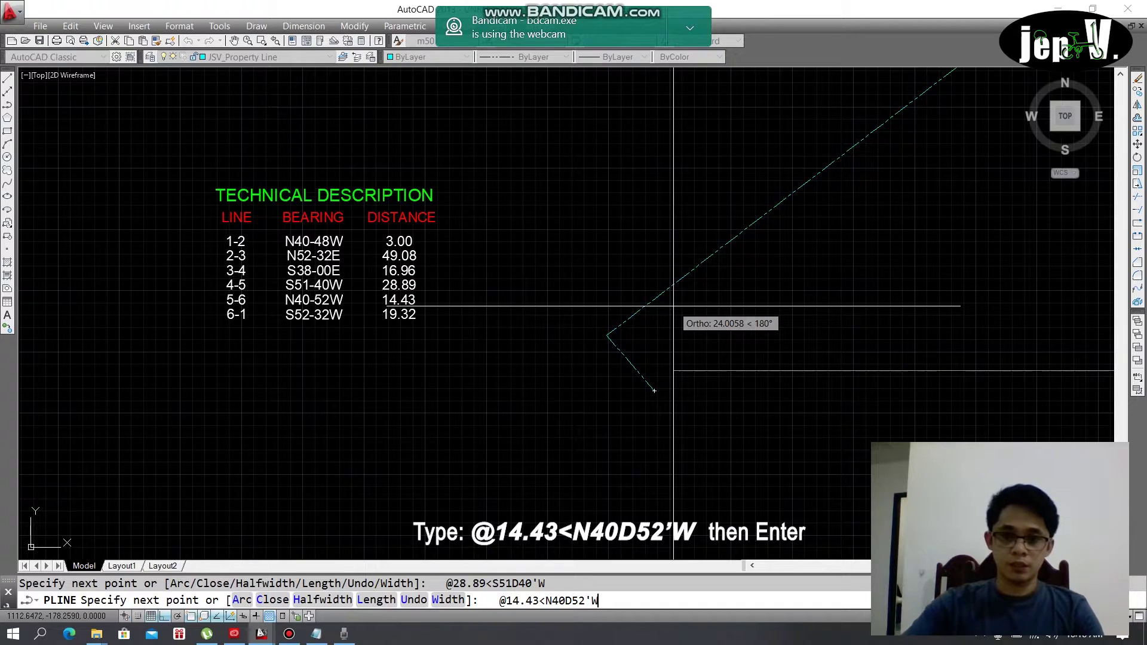
key("Return")
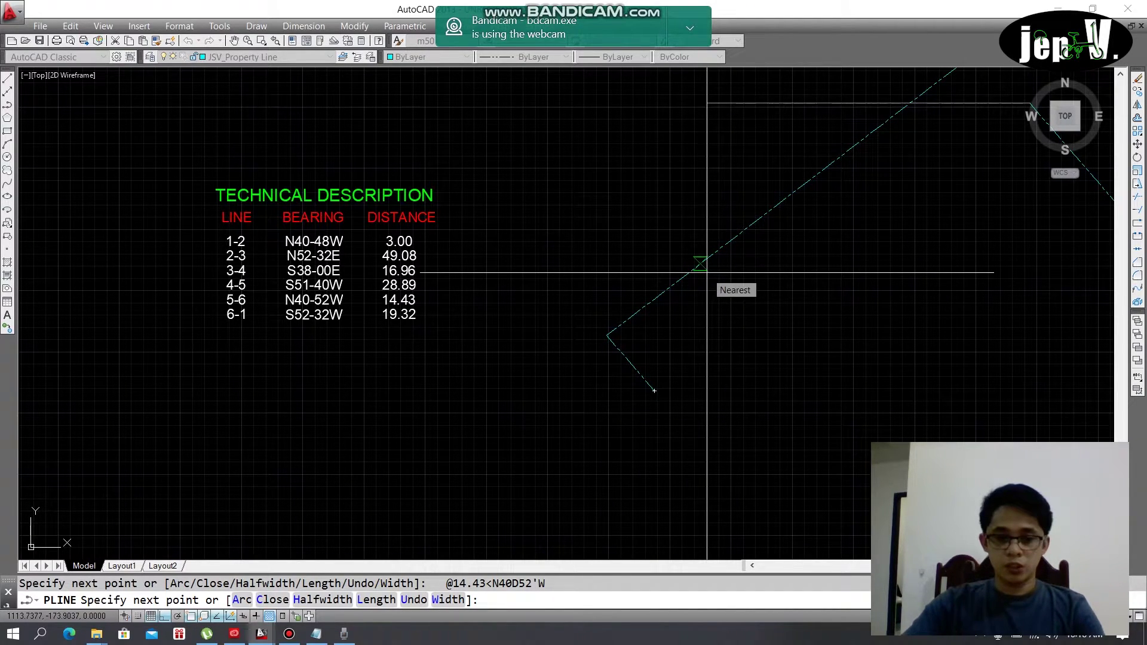
type("@19.32<S52D32'W")
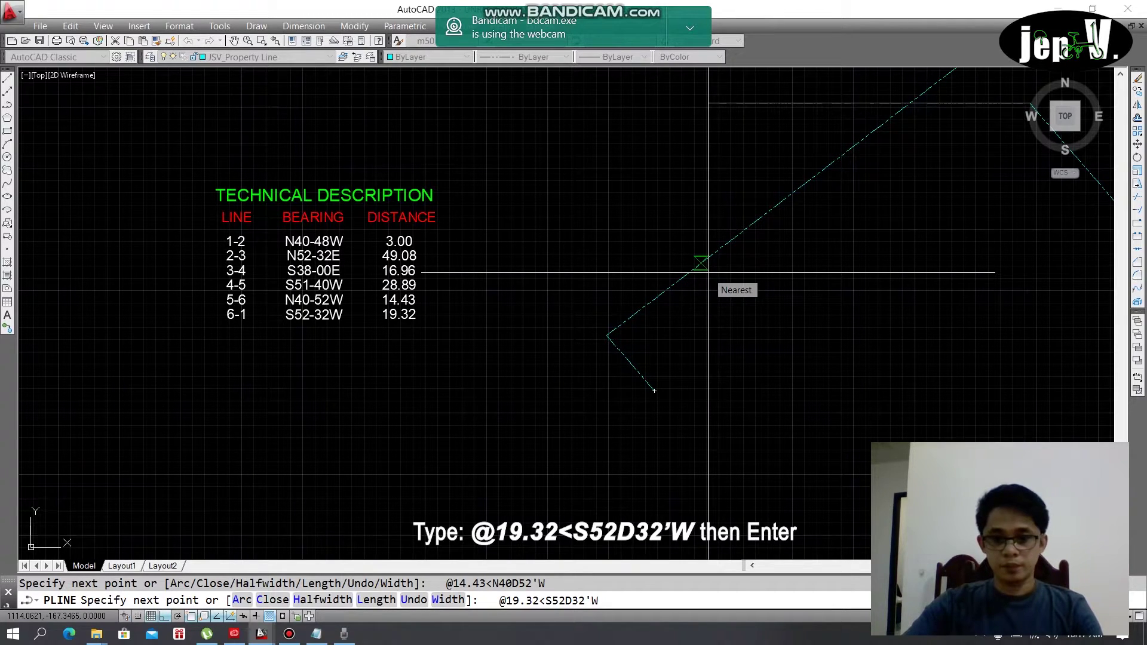
key("Return")
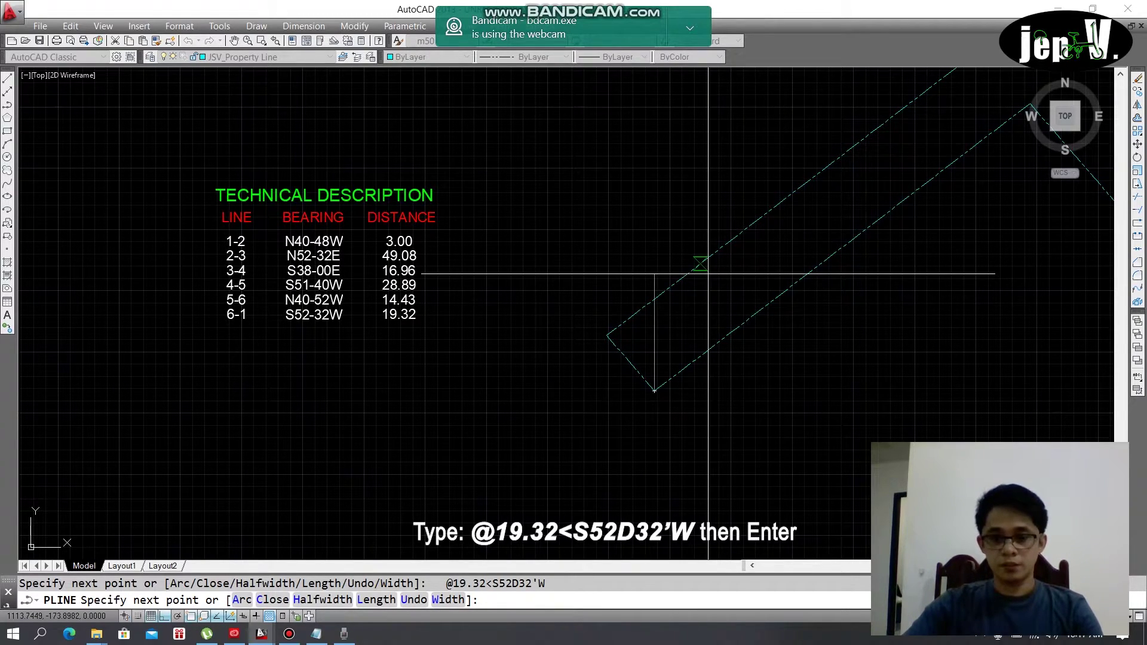
type("C")
key("Return")
scroll(594, 312, "down", 4)
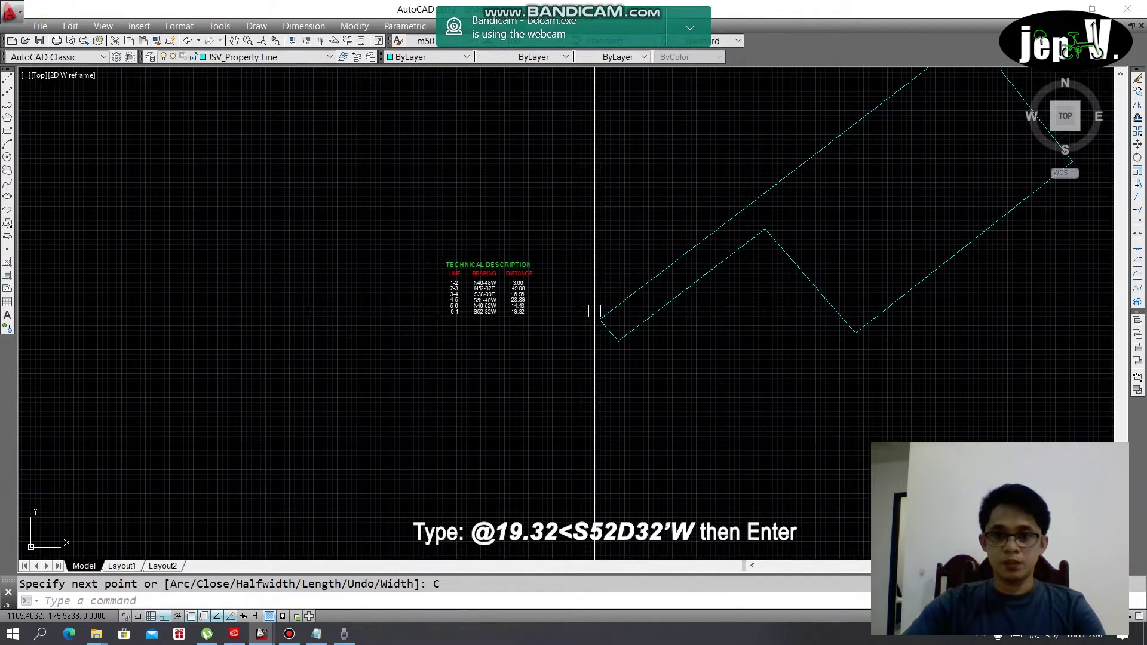
mouse_move(841, 206)
middle_mouse_down()
mouse_move(717, 241)
mouse_move(725, 254)
middle_mouse_up()
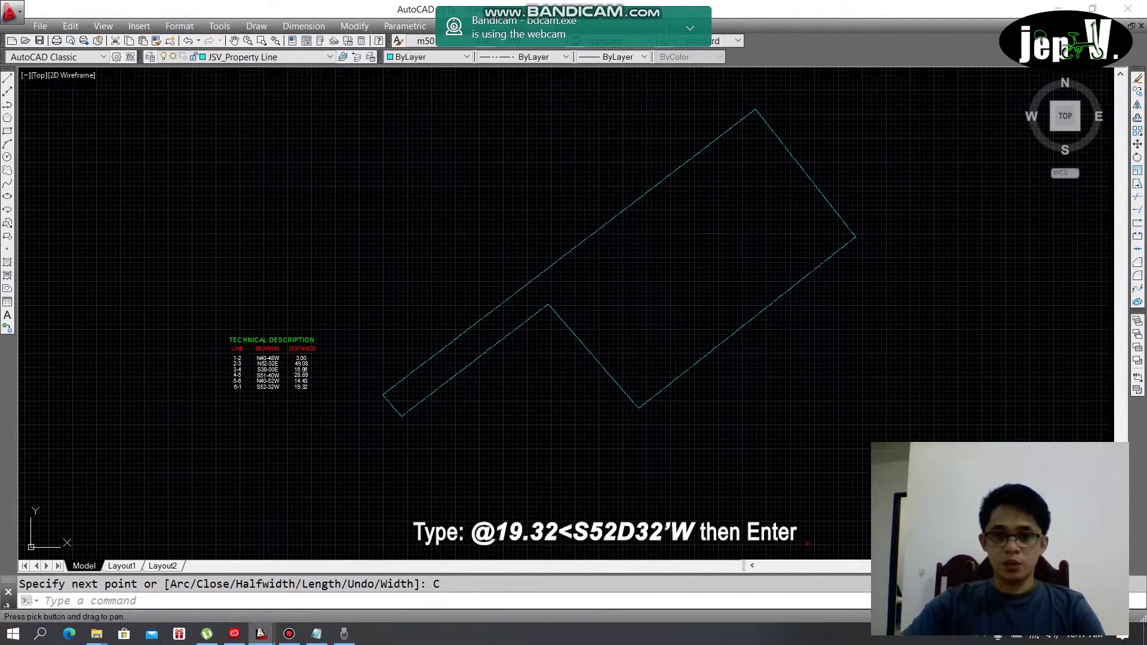
scroll(607, 227, "up", 3)
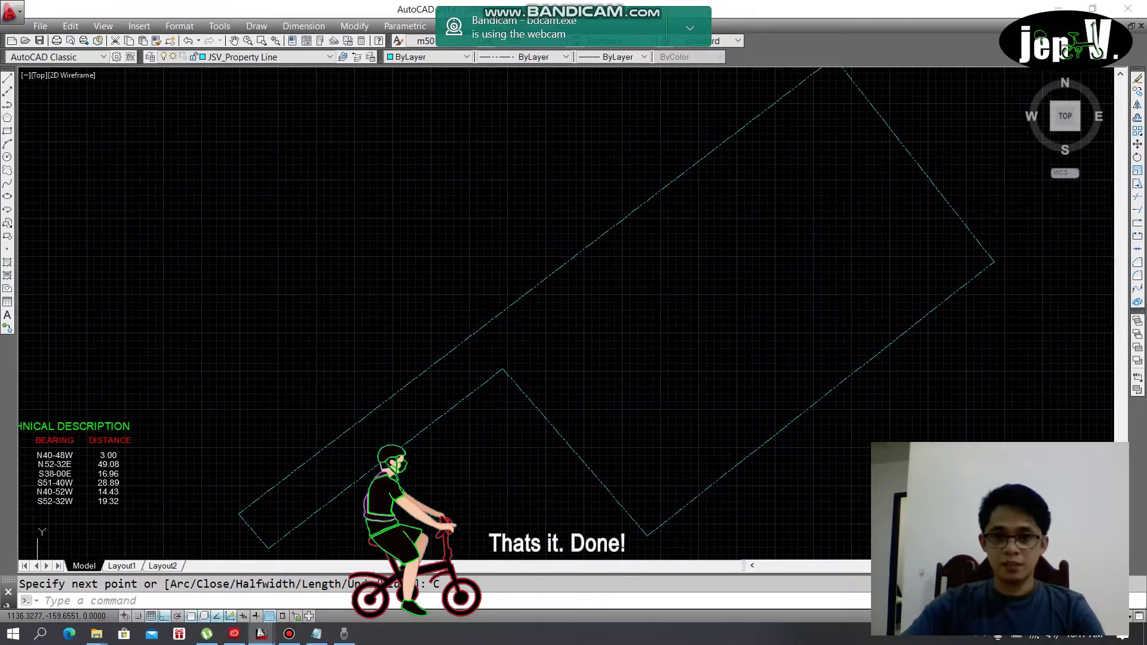
key("Escape")
scroll(608, 225, "down", 3)
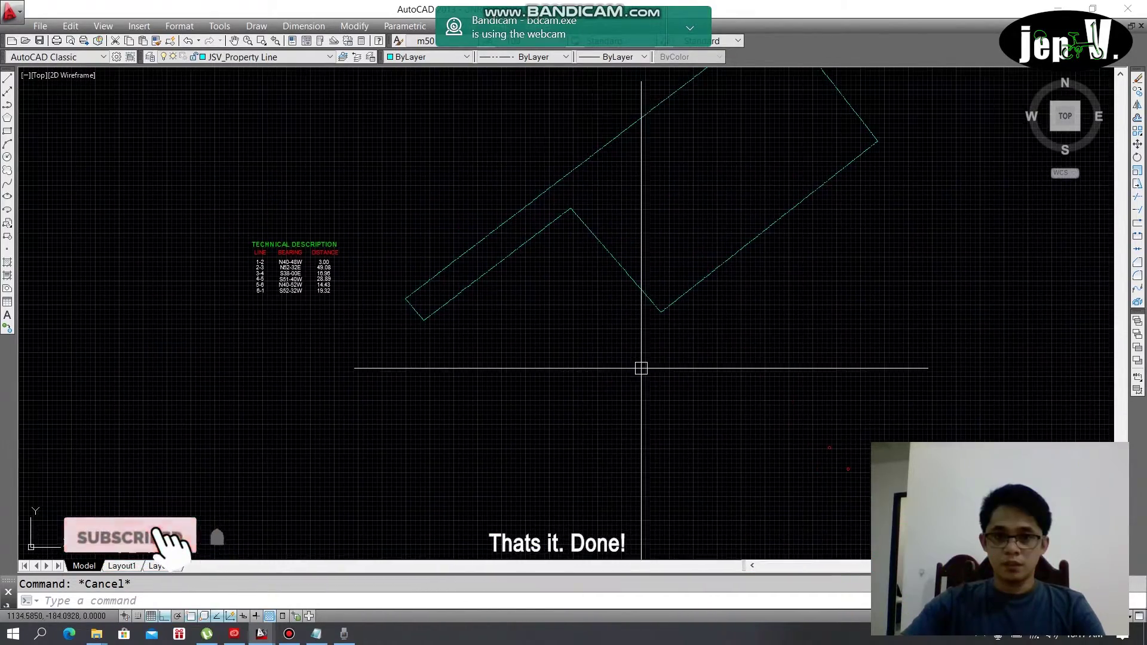
Move the red circle from its centre onto a lot corner
middle_click_drag(795, 486, 743, 364)
scroll(743, 363, "up", 5)
left_click(697, 303)
type("M")
key("Return")
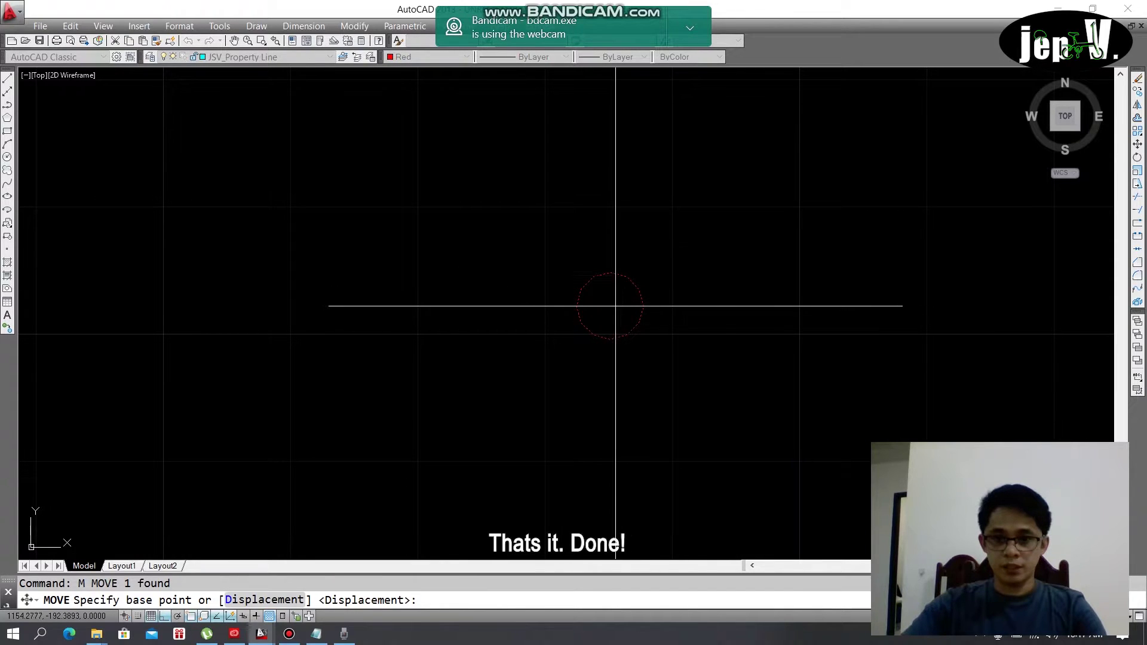
left_click(617, 302)
scroll(831, 299, "down", 2)
scroll(584, 241, "down", 3)
scroll(494, 231, "up", 2)
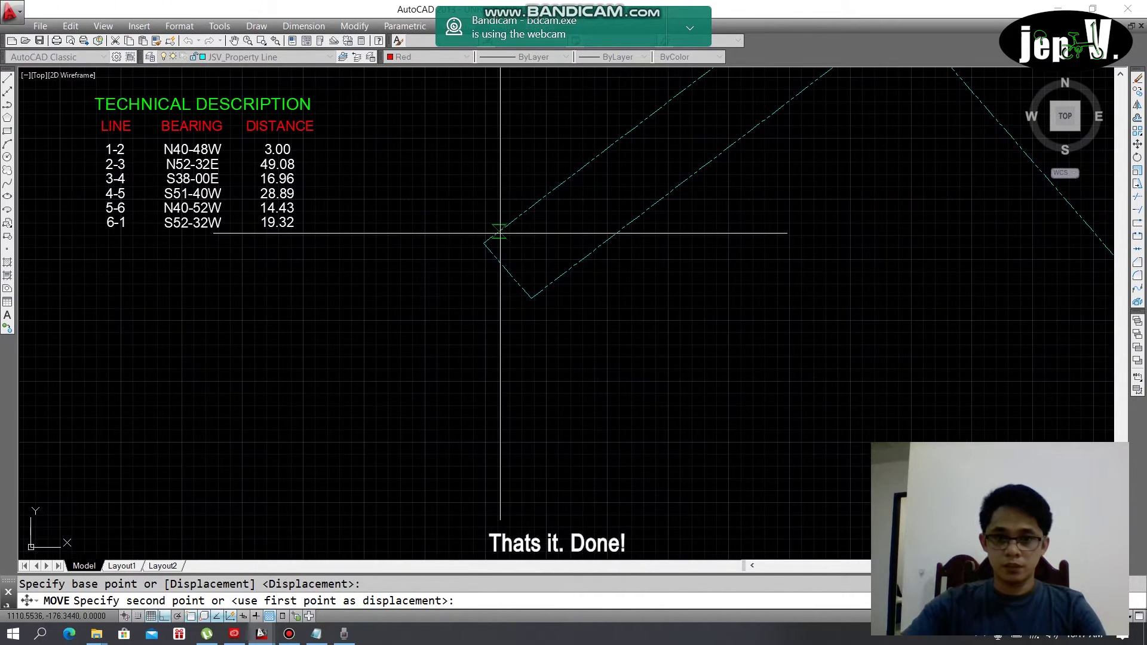
left_click(474, 244)
key("Escape")
Copy the circle from its centre onto the lot's top and right corners
scroll(474, 244, "up", 1)
left_click(481, 260)
type("co")
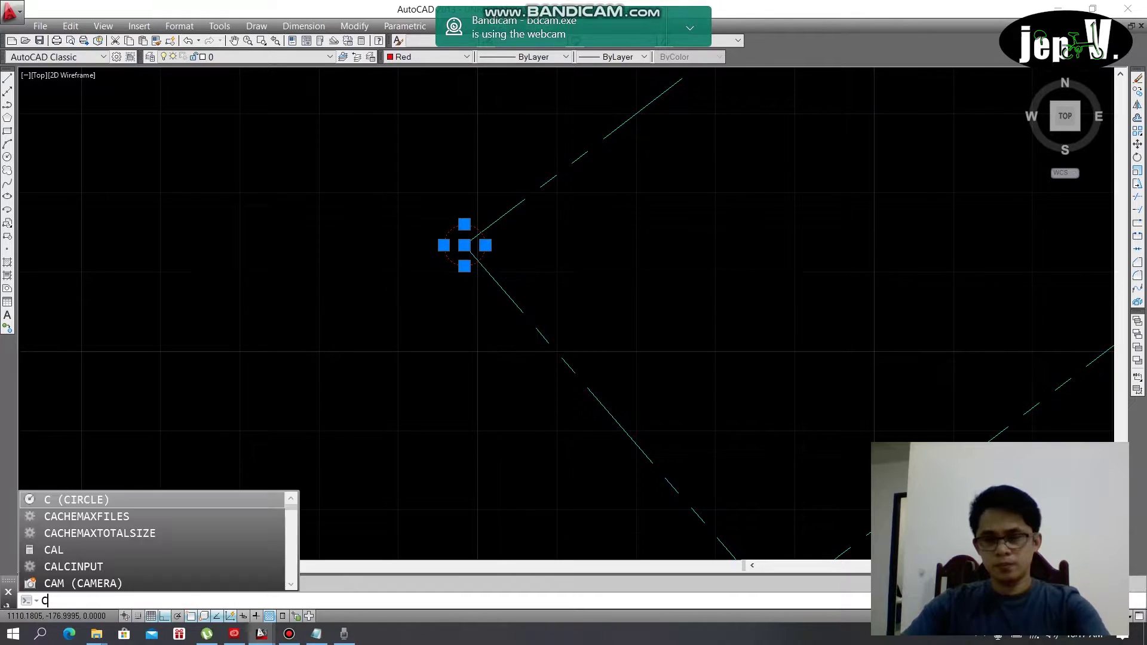
key("Return")
left_click(465, 245)
scroll(469, 269, "down", 5)
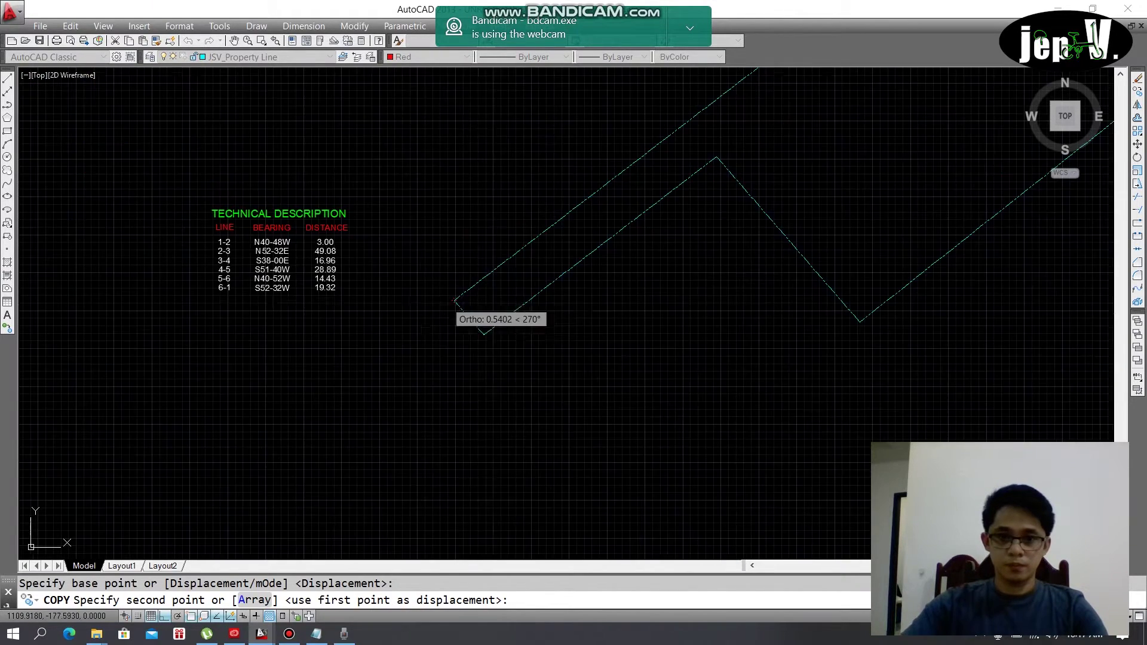
scroll(732, 120, "up", 4)
left_click(711, 174)
middle_click_drag(858, 335, 807, 256)
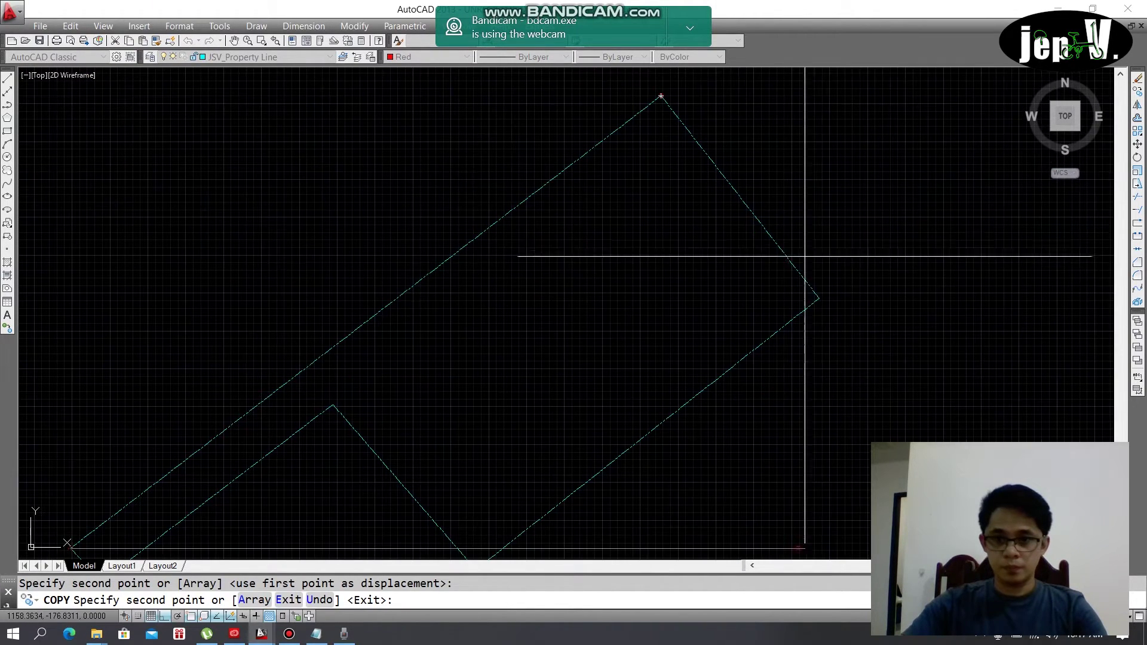
left_click(819, 298)
Place further circle copies on the lower and inner notch corners
middle_click_drag(777, 364, 847, 231)
left_click(545, 437)
scroll(397, 263, "up", 3)
left_click(397, 263)
middle_click_drag(297, 386, 671, 256)
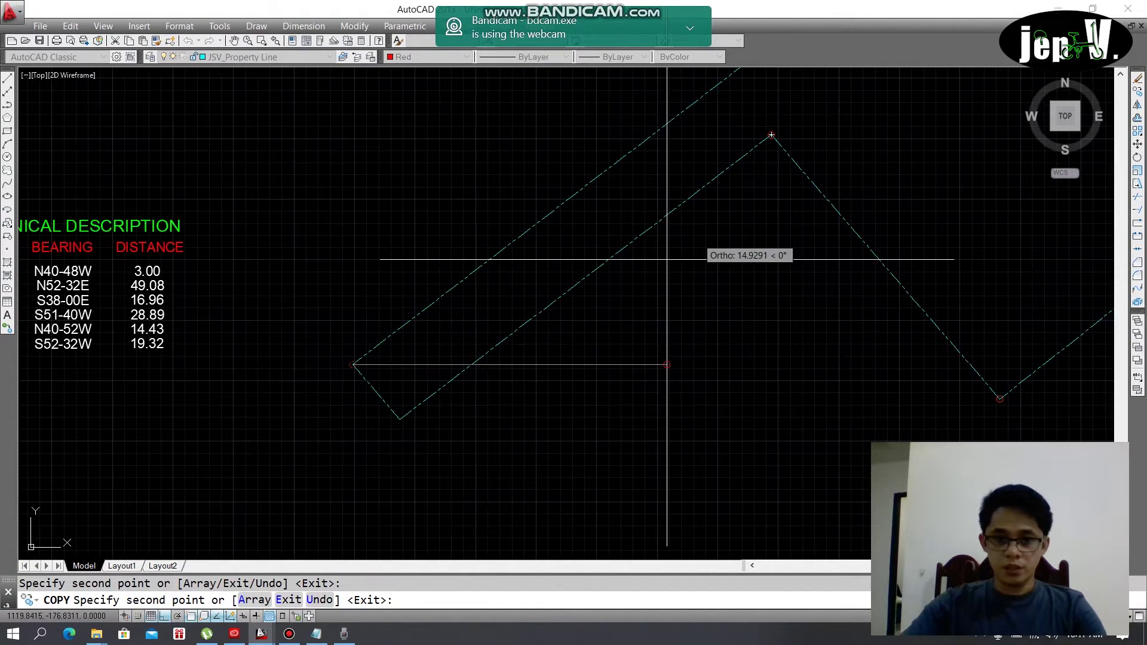
scroll(397, 422, "up", 4)
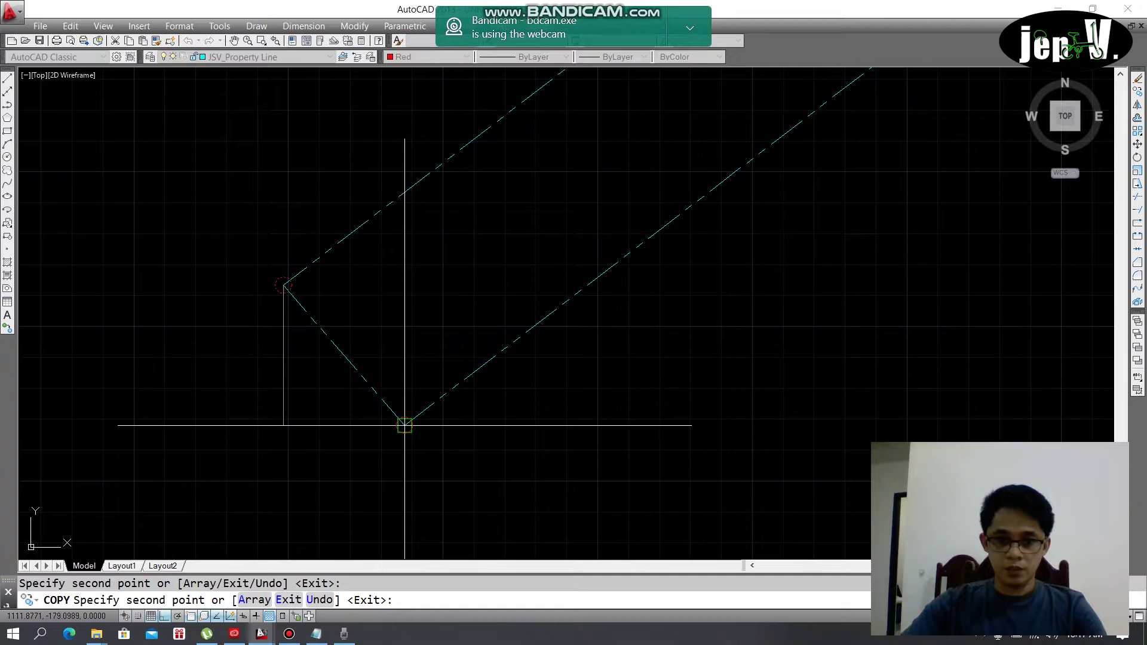
key("Escape")
Select the stray point near the description table
scroll(436, 384, "down", 5)
scroll(660, 307, "down", 4)
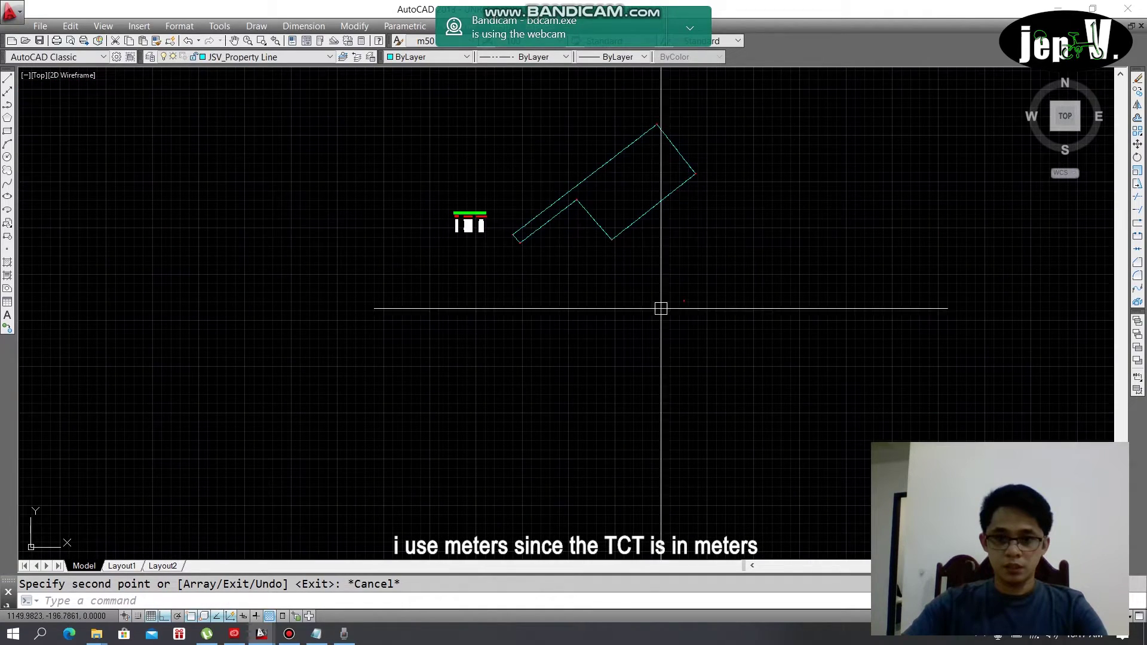
scroll(660, 299, "up", 3)
left_click(658, 284)
Erase the stray point and pan back to the lot and description table
type("e")
key("Return")
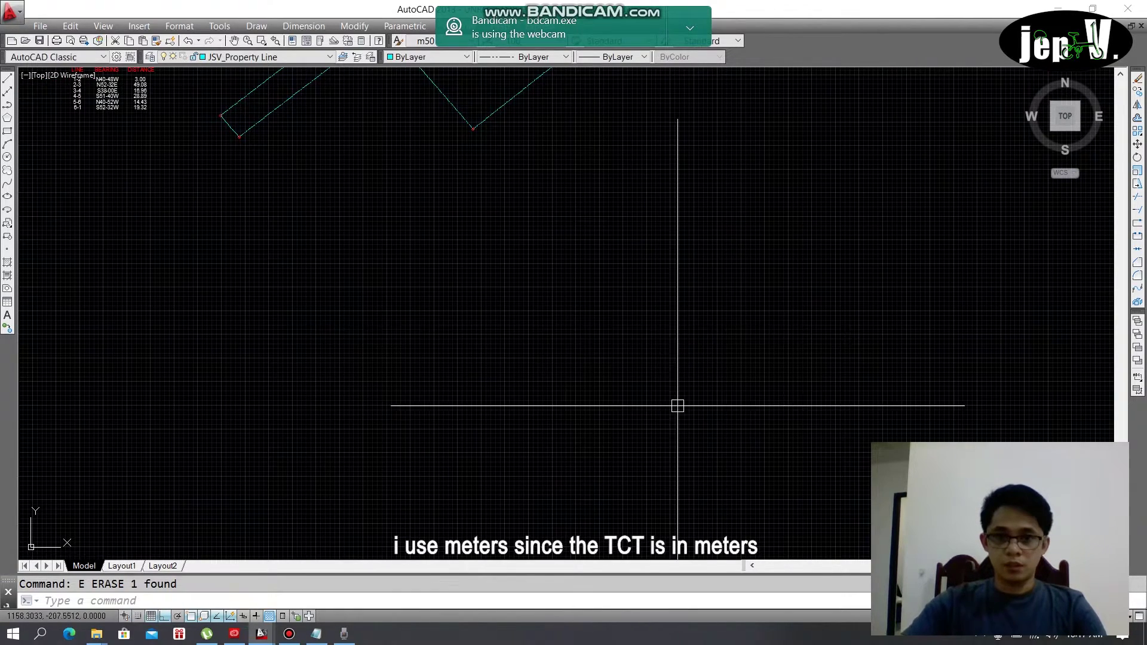
middle_click_drag(678, 405, 853, 470)
middle_click_drag(406, 188, 471, 212)
scroll(482, 220, "up", 2)
key("Escape")
Add a 3.00 aligned dimension (DAL) beside line 1-2
type("dal")
key("Return")
scroll(526, 254, "up", 10)
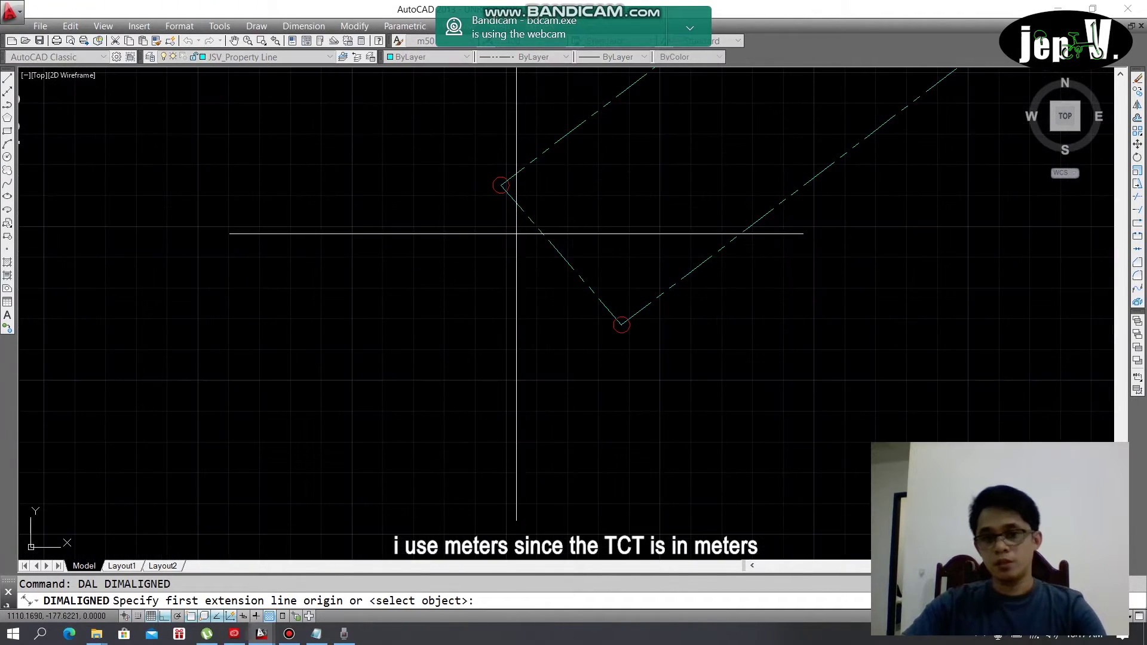
left_click(485, 122)
middle_click_drag(677, 354, 633, 257)
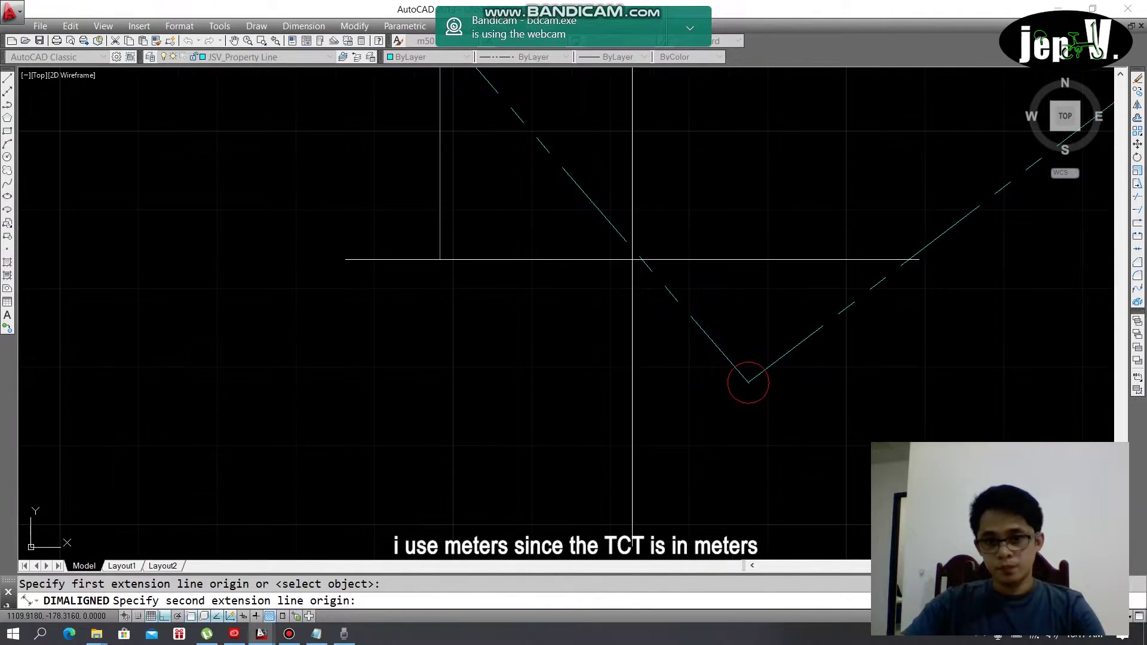
left_click(749, 383)
scroll(749, 383, "down", 8)
left_click(628, 333)
scroll(672, 266, "up", 5)
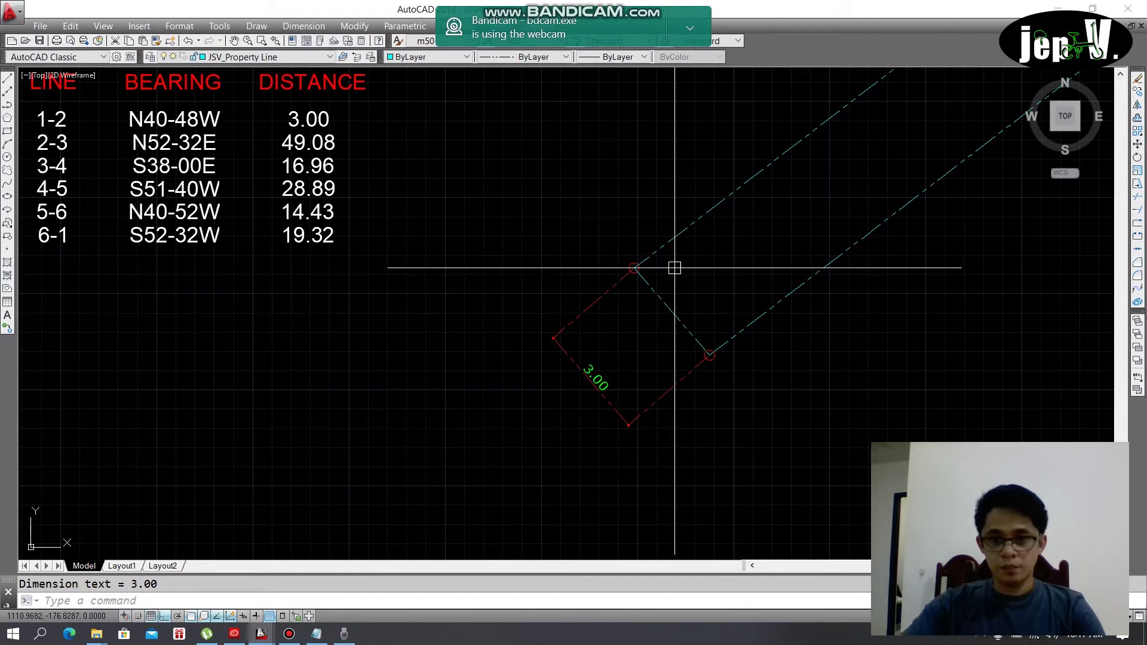
Add a 49.08 aligned dimension above line 2-3
key("Return")
scroll(607, 248, "up", 4)
left_click(614, 248)
scroll(543, 345, "down", 12)
scroll(676, 231, "up", 6)
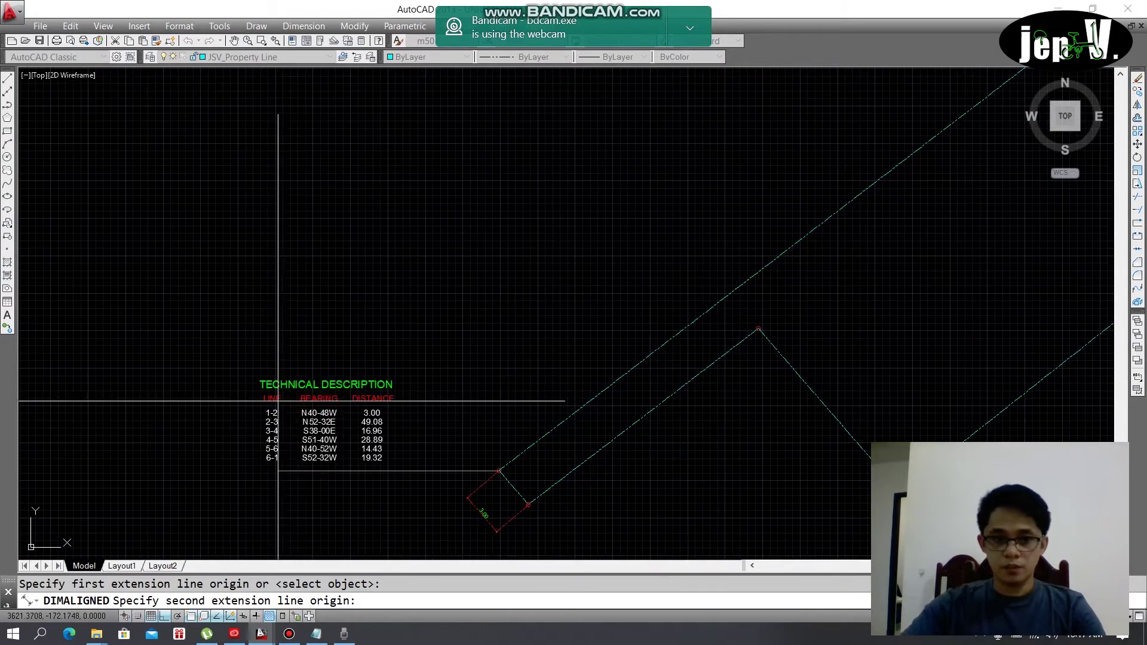
scroll(330, 454, "down", 5)
scroll(728, 184, "up", 6)
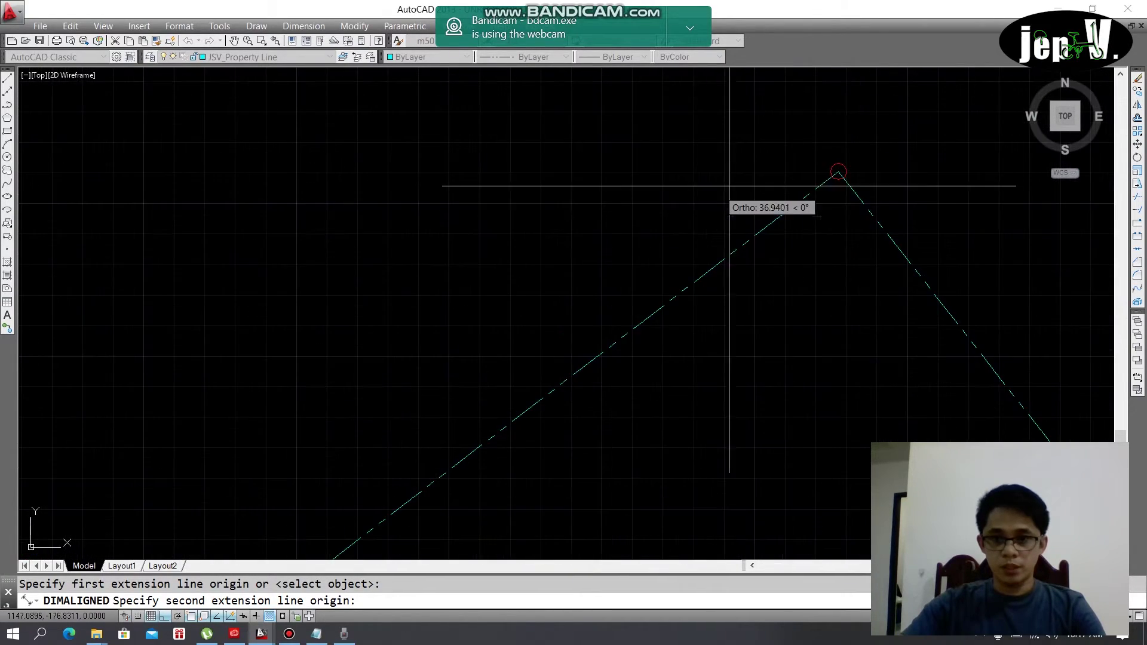
scroll(842, 170, "up", 4)
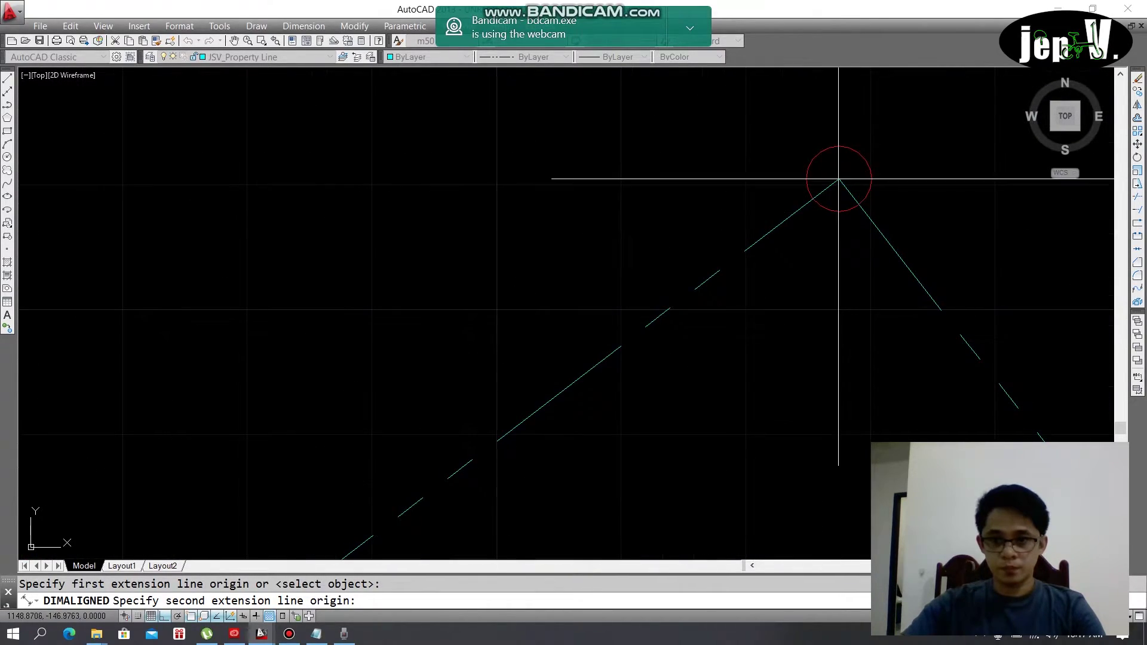
left_click(839, 179)
left_click(699, 192)
scroll(406, 372, "down", 5)
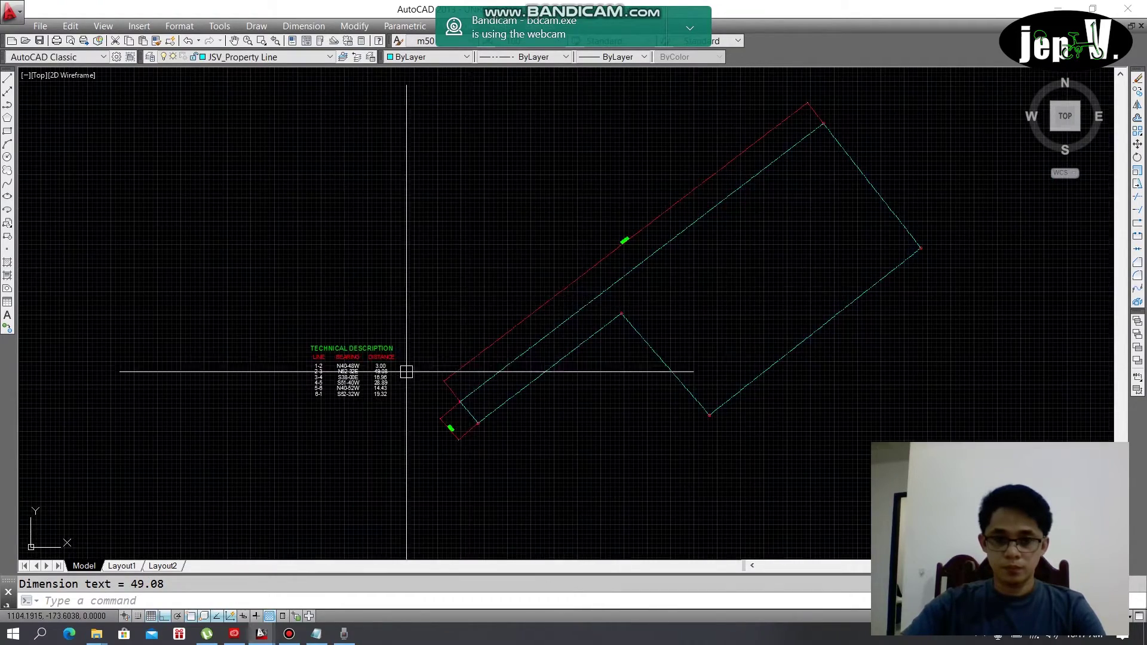
scroll(407, 371, "up", 4)
middle_click_drag(537, 335, 435, 335)
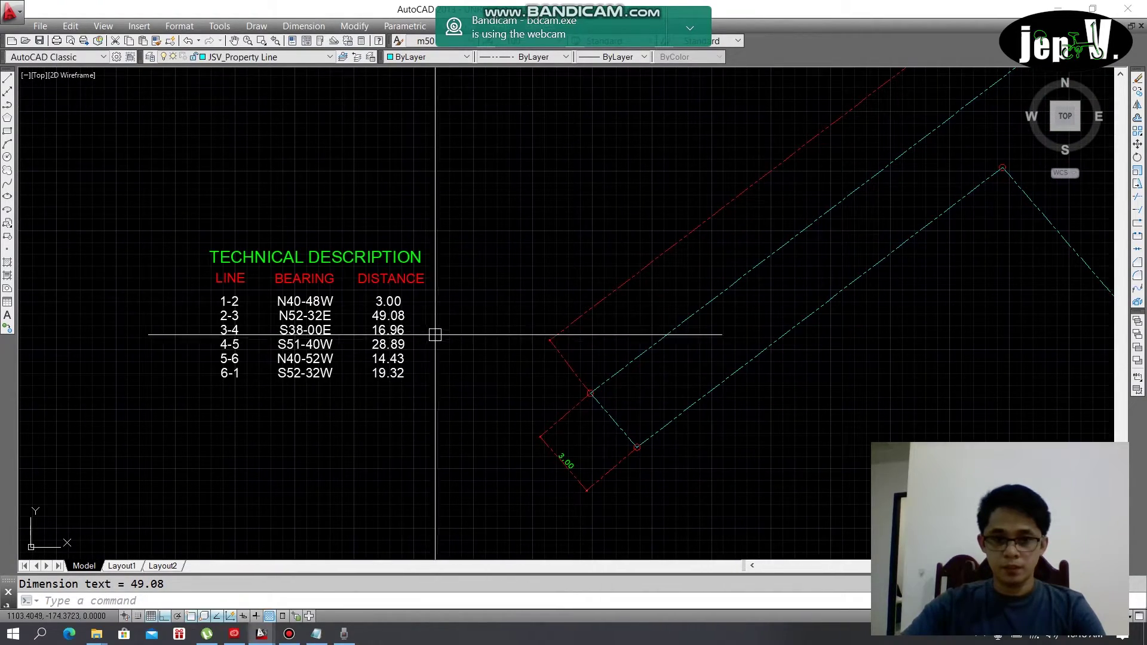
scroll(406, 371, "down", 4)
scroll(628, 146, "up", 6)
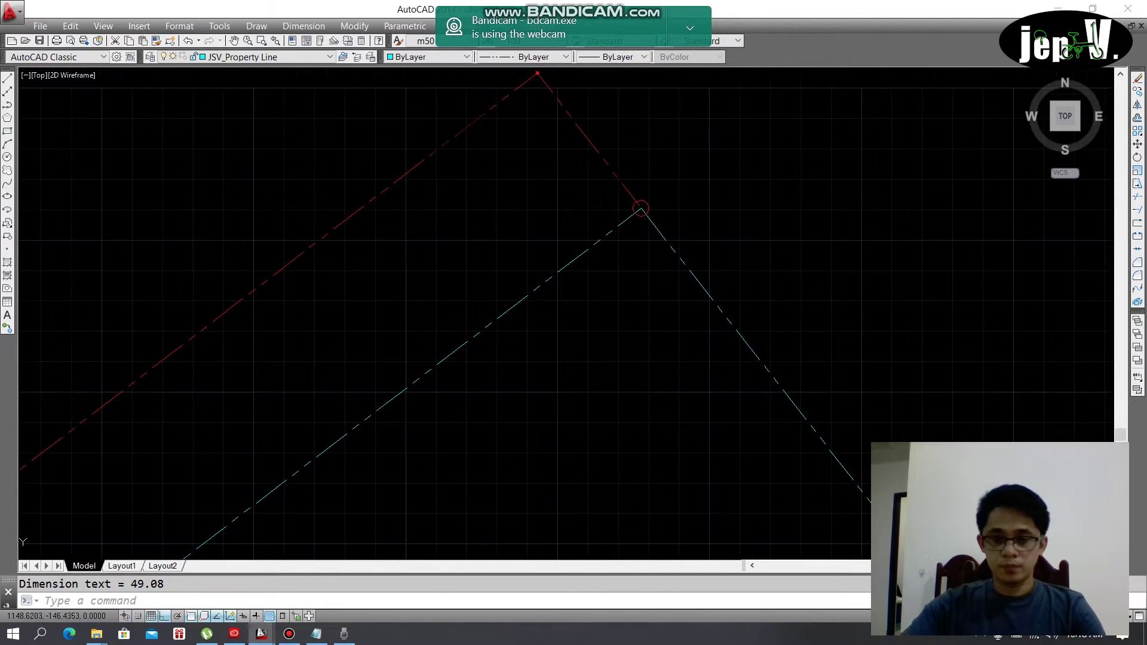
key("Return")
Place the 16.96 aligned dimension beside line 3-4
left_click(641, 208)
scroll(655, 251, "down", 4)
scroll(789, 342, "up", 4)
scroll(834, 374, "up", 1)
left_click(835, 387)
scroll(825, 371, "down", 2)
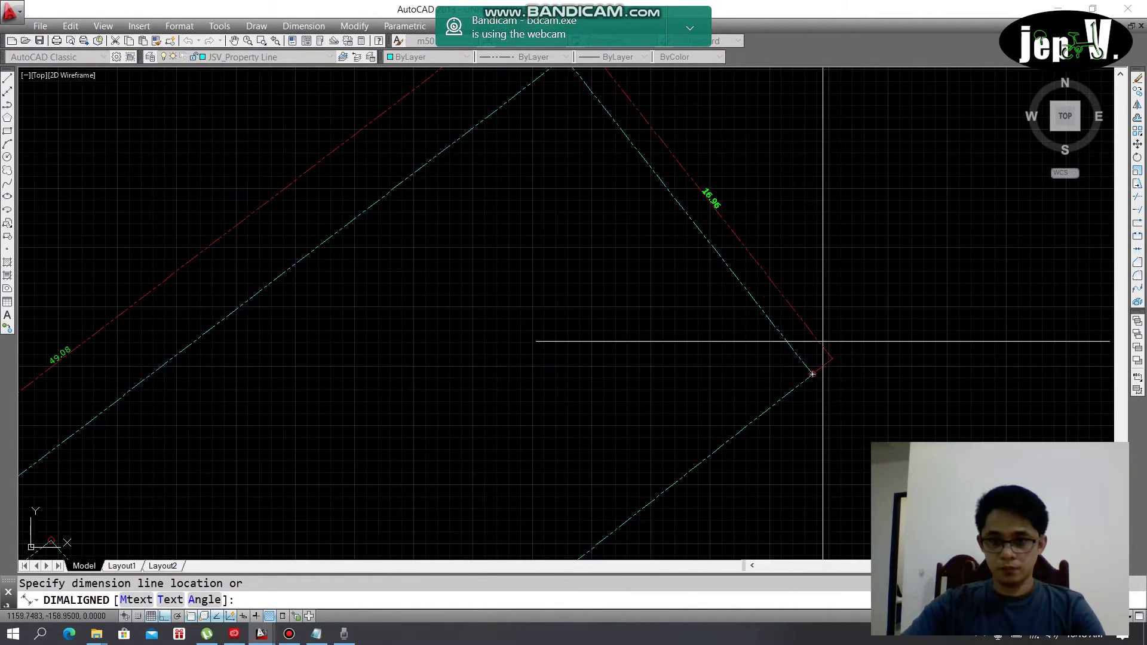
left_click(838, 323)
scroll(736, 189, "up", 2)
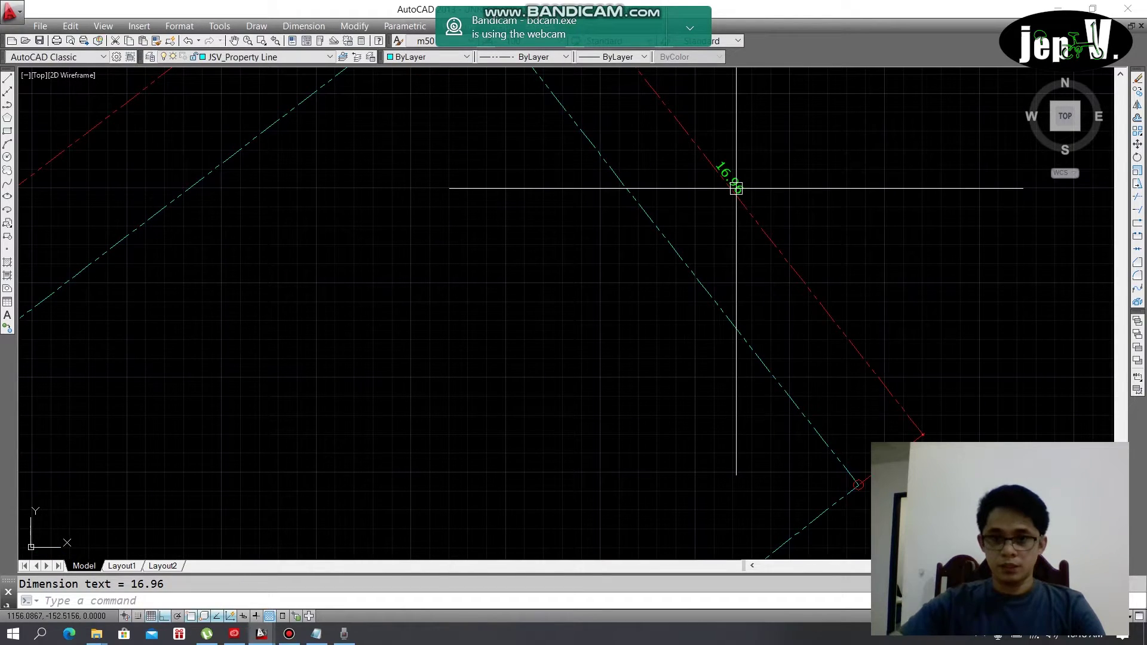
scroll(791, 223, "down", 4)
scroll(454, 359, "up", 4)
scroll(430, 358, "down", 5)
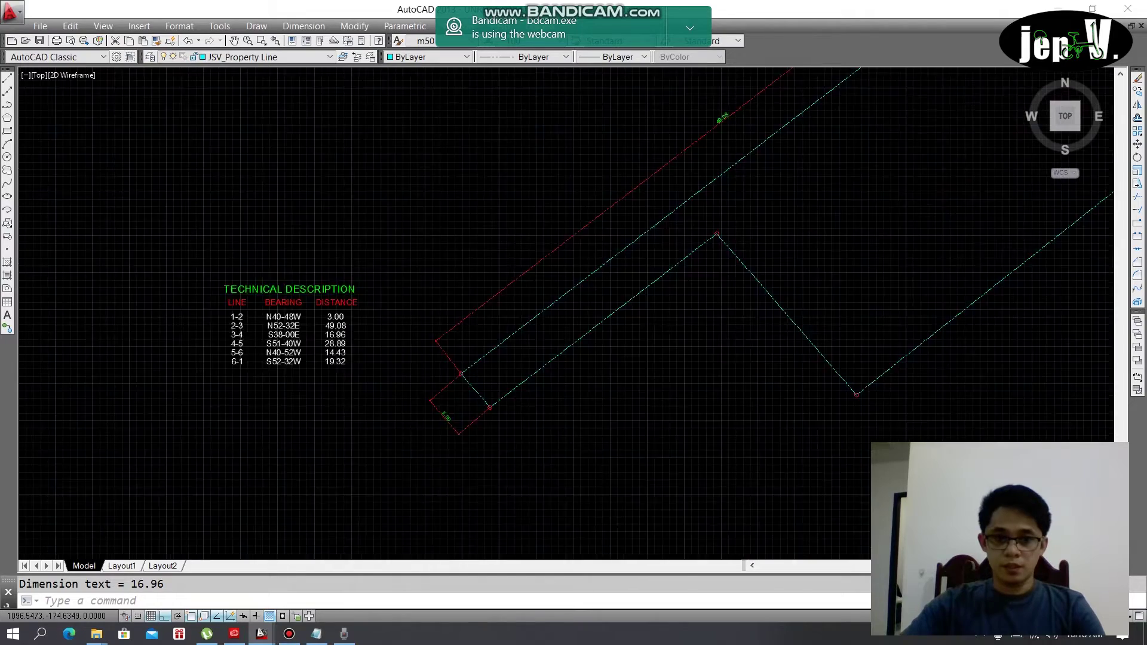
scroll(573, 299, "up", 6)
Add the 28.89 aligned dimension outside line 4-5
key("space")
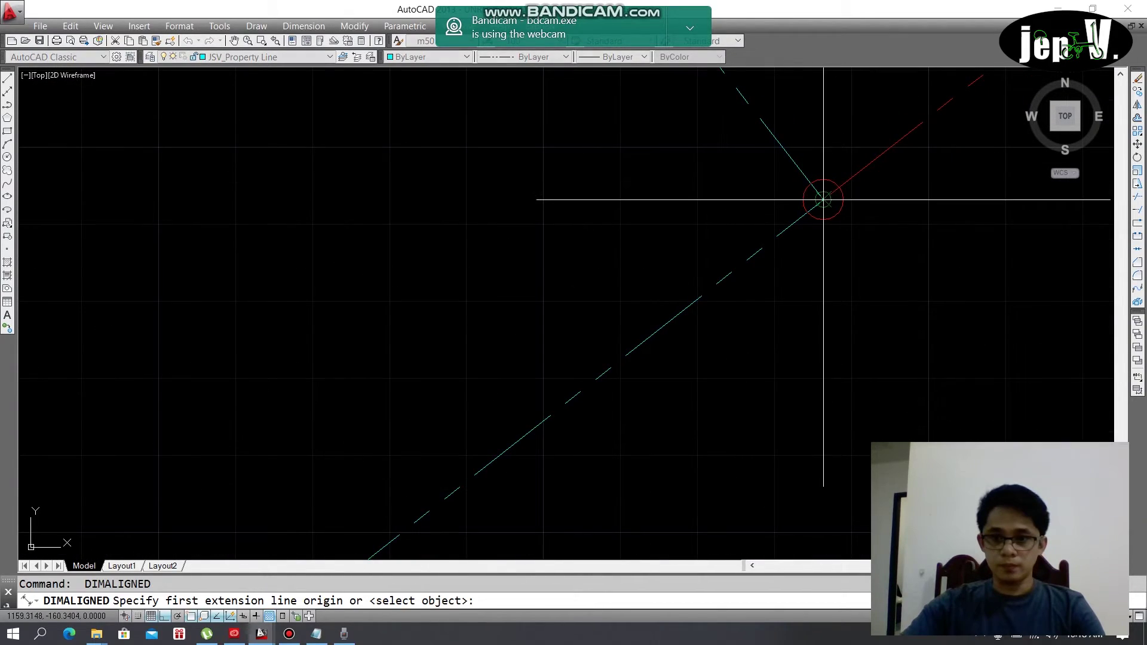
left_click(822, 199)
scroll(505, 405, "down", 2)
scroll(505, 404, "up", 2)
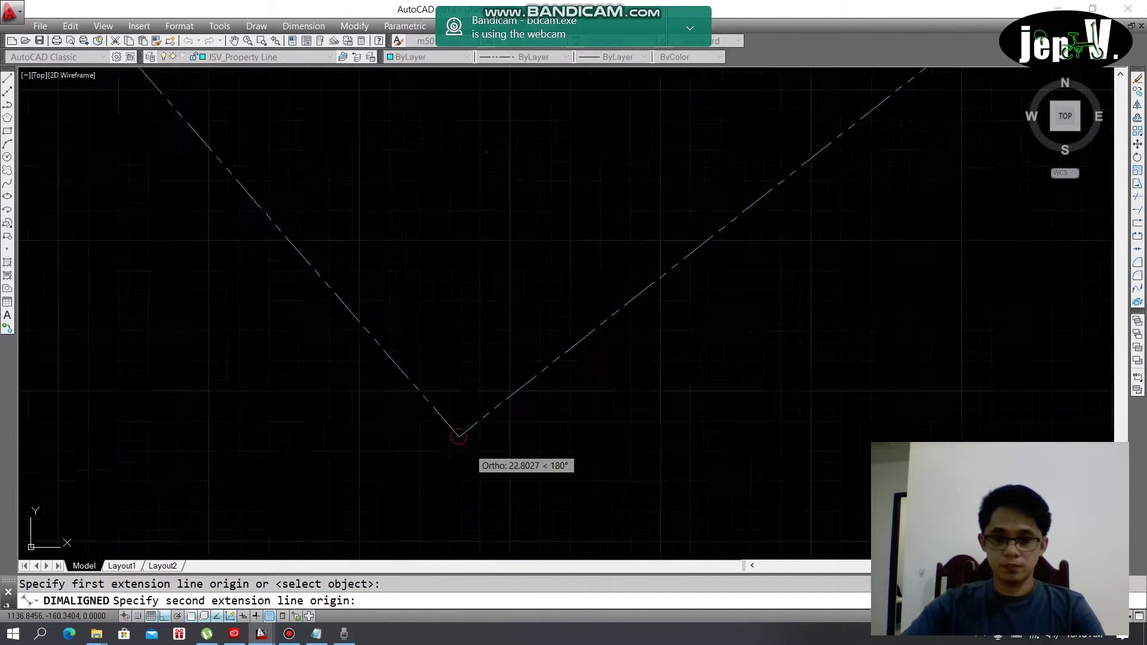
left_click(422, 436)
scroll(533, 346, "down", 1)
left_click(756, 341)
scroll(770, 269, "down", 3)
scroll(776, 259, "up", 3)
scroll(790, 263, "down", 3)
scroll(143, 317, "up", 3)
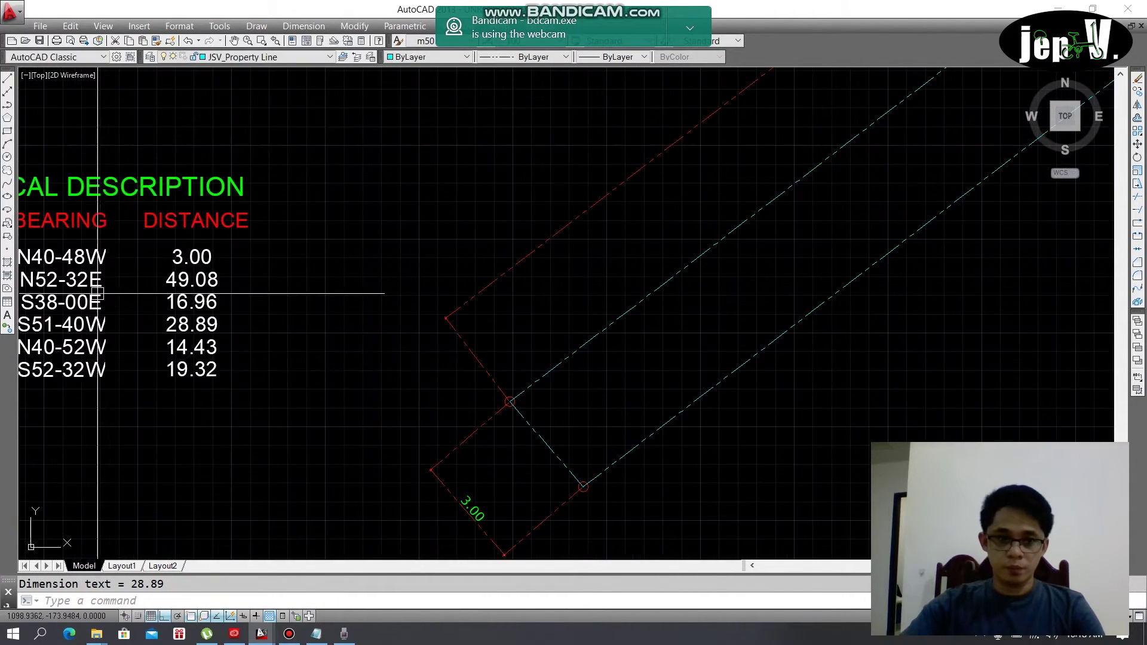
scroll(281, 340, "down", 3)
scroll(558, 358, "up", 3)
scroll(559, 361, "down", 3)
scroll(89, 383, "up", 3)
scroll(334, 307, "up", 1)
middle_click_drag(547, 368, 449, 352)
scroll(322, 307, "down", 3)
scroll(595, 272, "up", 5)
Add an aligned 14.43 dimension on side 5-6, placed outside the lot
key("Return")
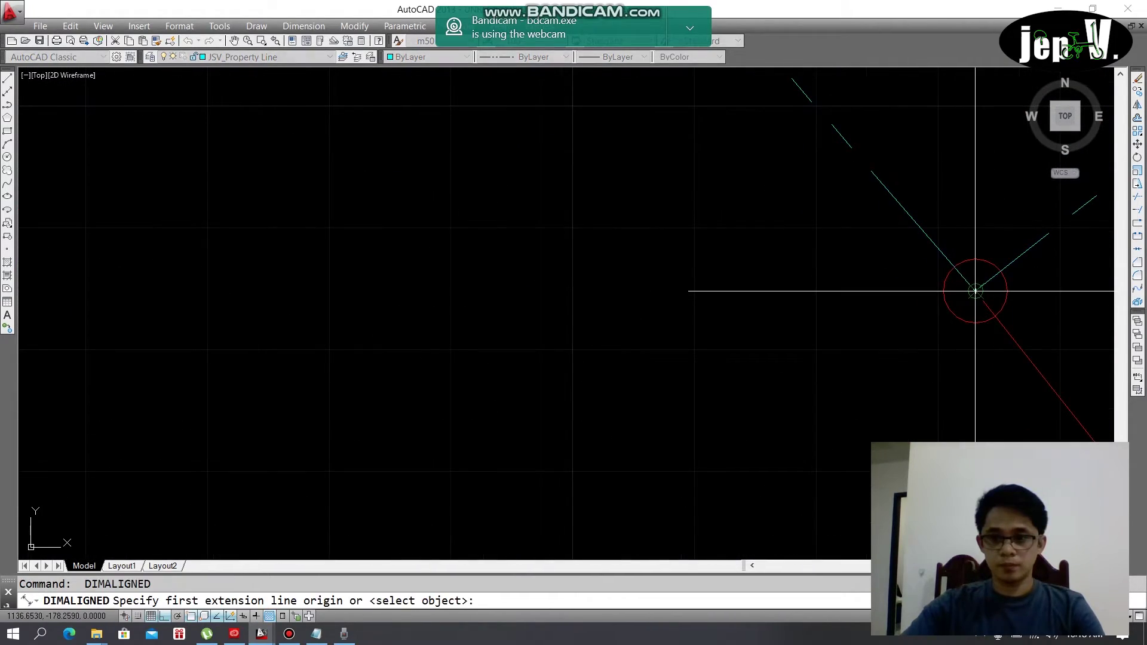
left_click(967, 296)
scroll(860, 320, "up", 5)
scroll(558, 134, "down", 3)
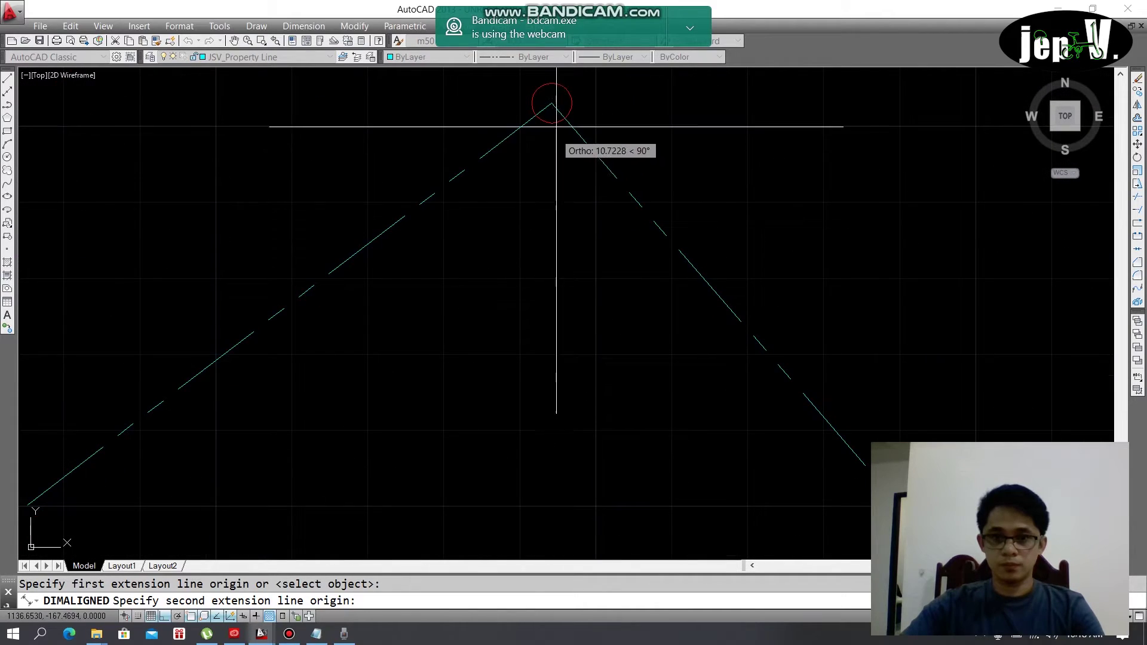
left_click(543, 99)
scroll(518, 179, "down", 2)
left_click(518, 180)
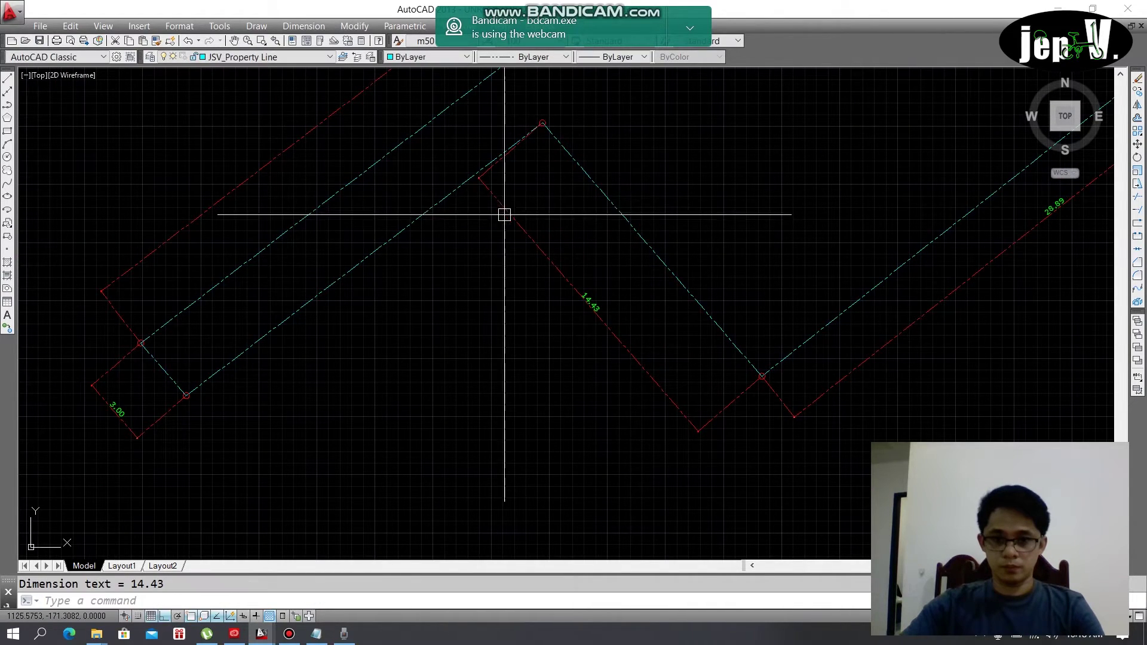
middle_click_drag(504, 213, 647, 201)
scroll(304, 290, "up", 4)
scroll(305, 290, "down", 2)
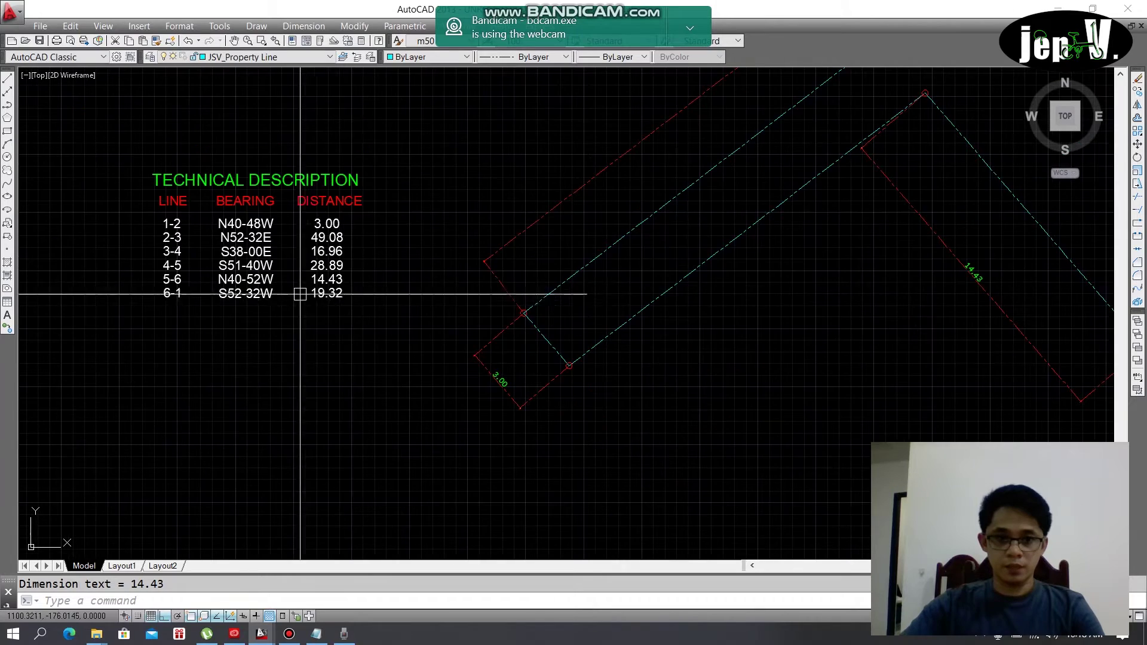
scroll(816, 123, "up", 5)
Add an aligned 19.32 dimension along side 6-1, then end the command
key("Return")
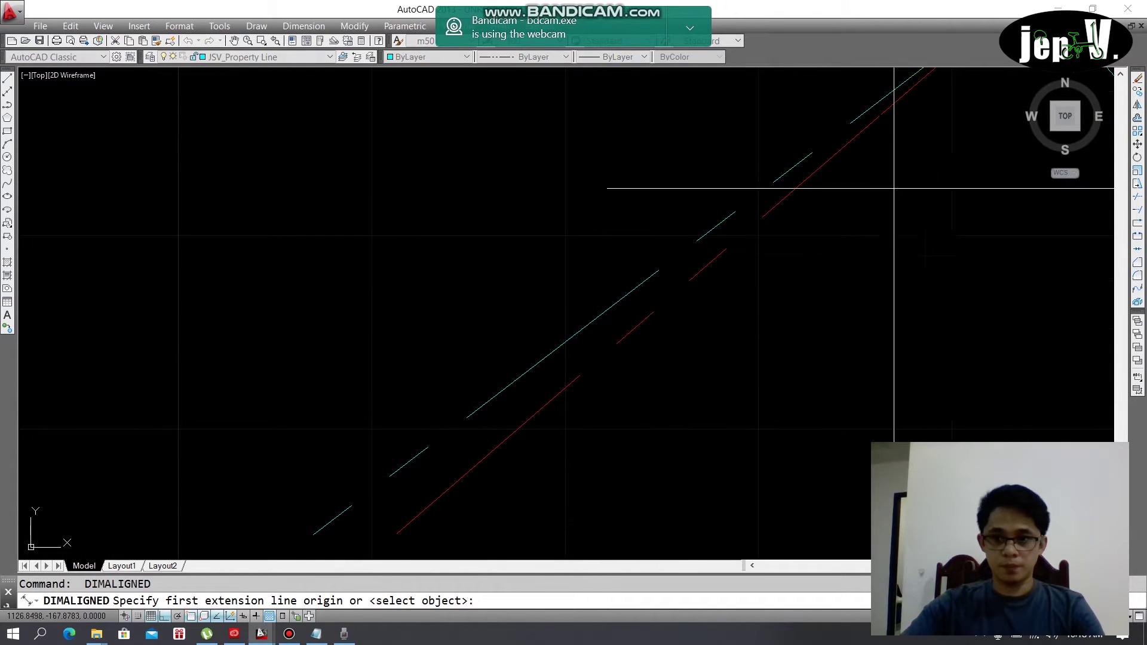
left_click(873, 146)
scroll(840, 137, "down", 4)
scroll(615, 291, "up", 4)
left_click(601, 268)
scroll(604, 315, "down", 5)
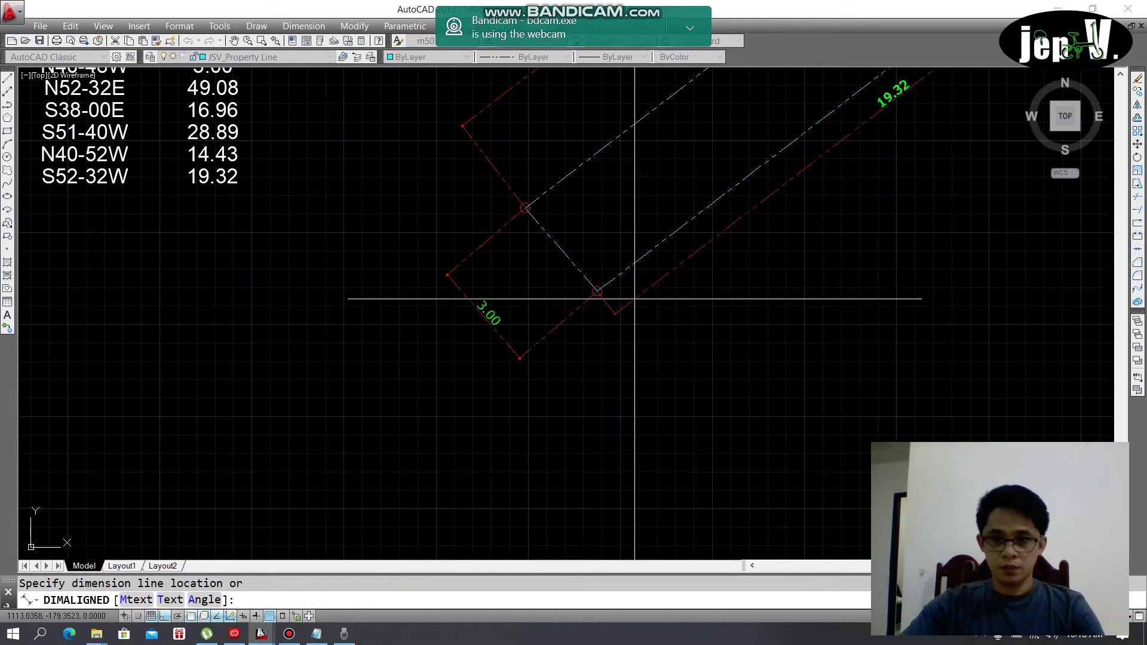
left_click(665, 324)
scroll(546, 320, "up", 5)
scroll(375, 287, "down", 5)
scroll(459, 313, "up", 3)
scroll(543, 338, "down", 3)
scroll(596, 274, "down", 4)
scroll(627, 267, "up", 3)
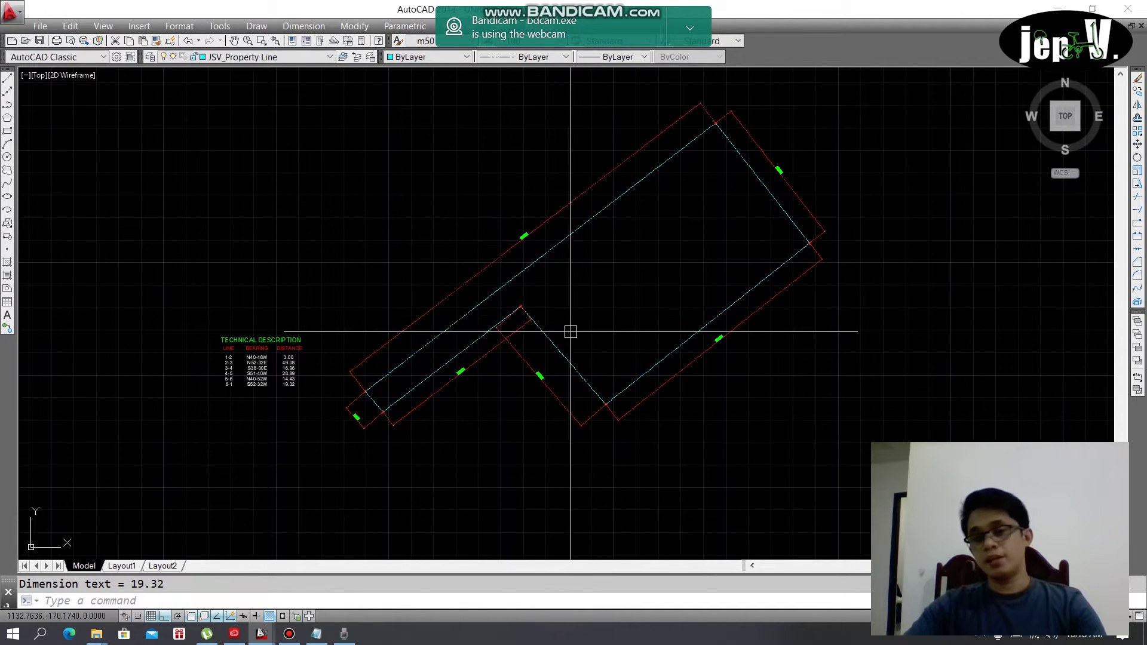
scroll(568, 333, "down", 2)
scroll(629, 302, "up", 2)
key("Escape")
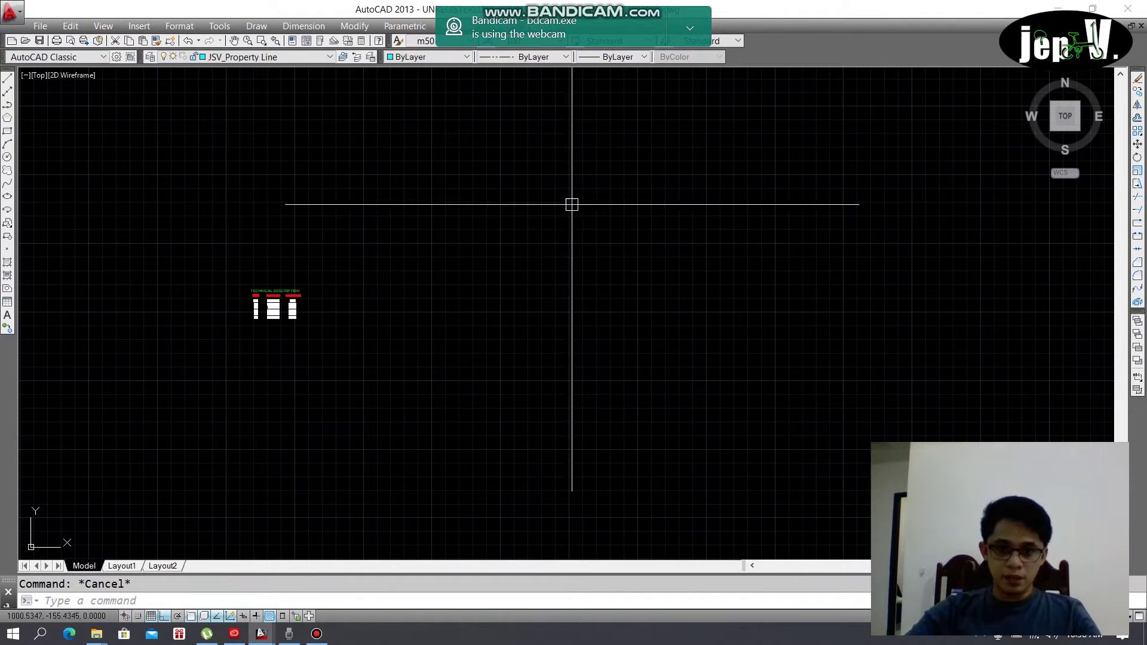
Pan and zoom so the Technical Description table sits alone in model space
middle_click_drag(571, 202, 597, 150)
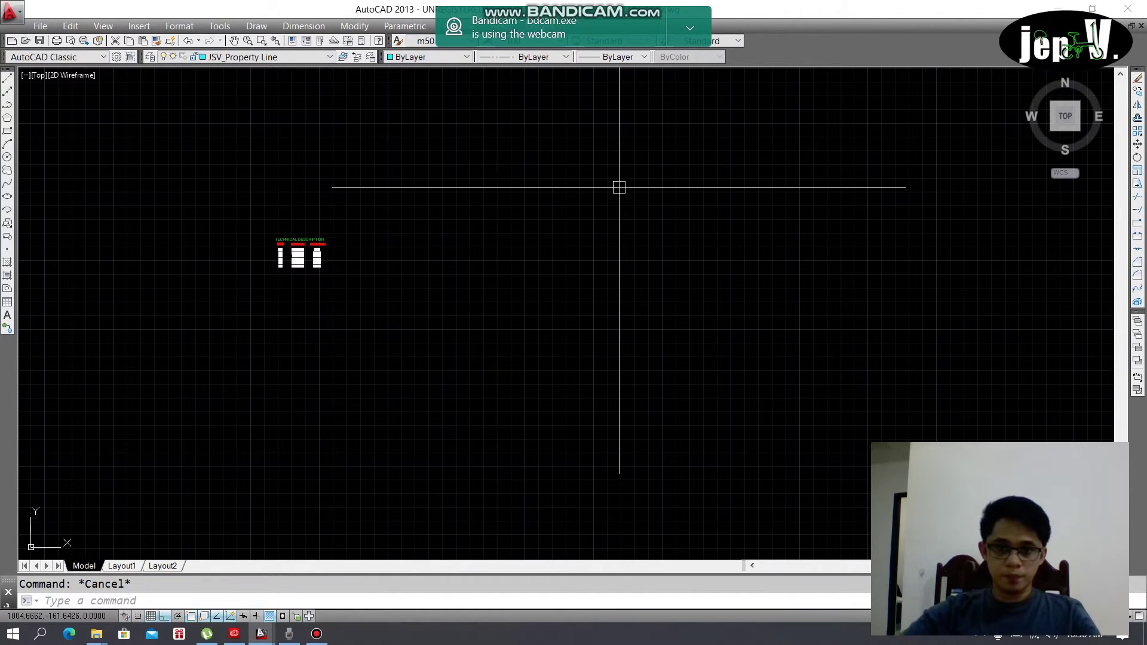
middle_click_drag(608, 285, 582, 272)
middle_click_drag(281, 252, 349, 217)
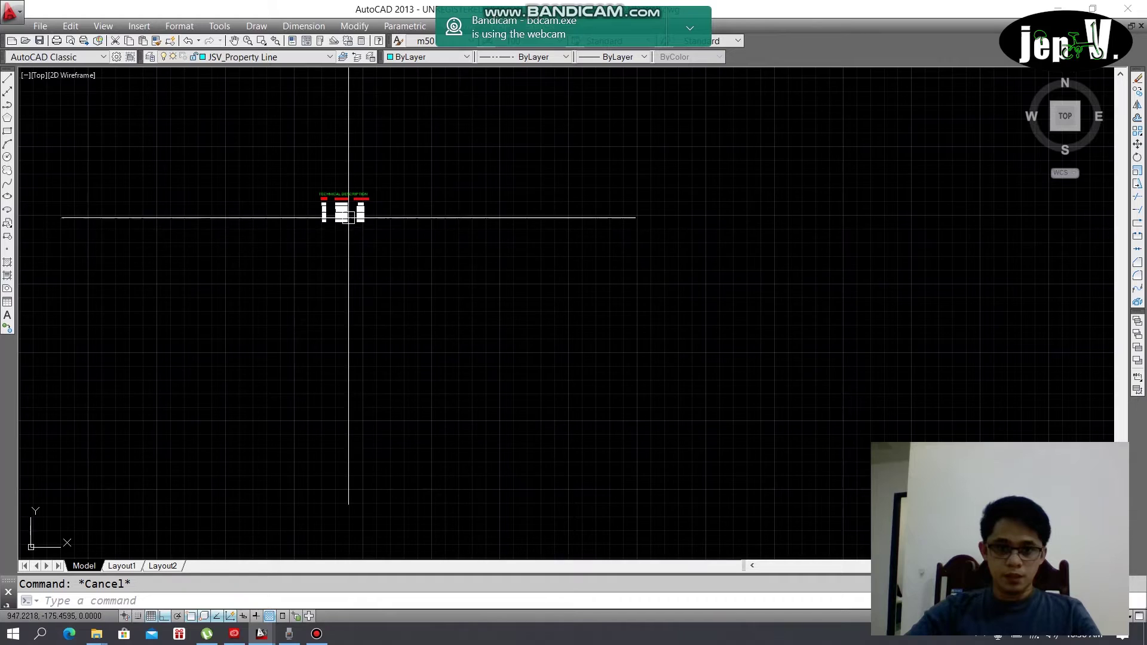
scroll(349, 218, "up", 7)
scroll(340, 225, "down", 4)
scroll(339, 224, "down", 3)
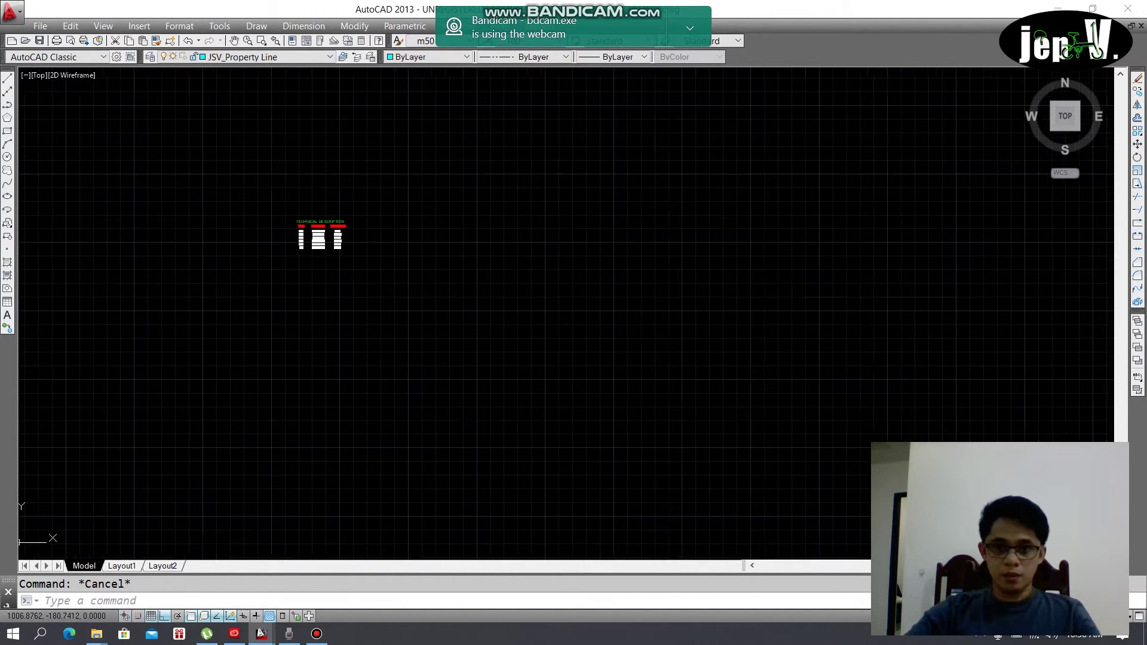
middle_click_drag(1103, 130, 986, 141)
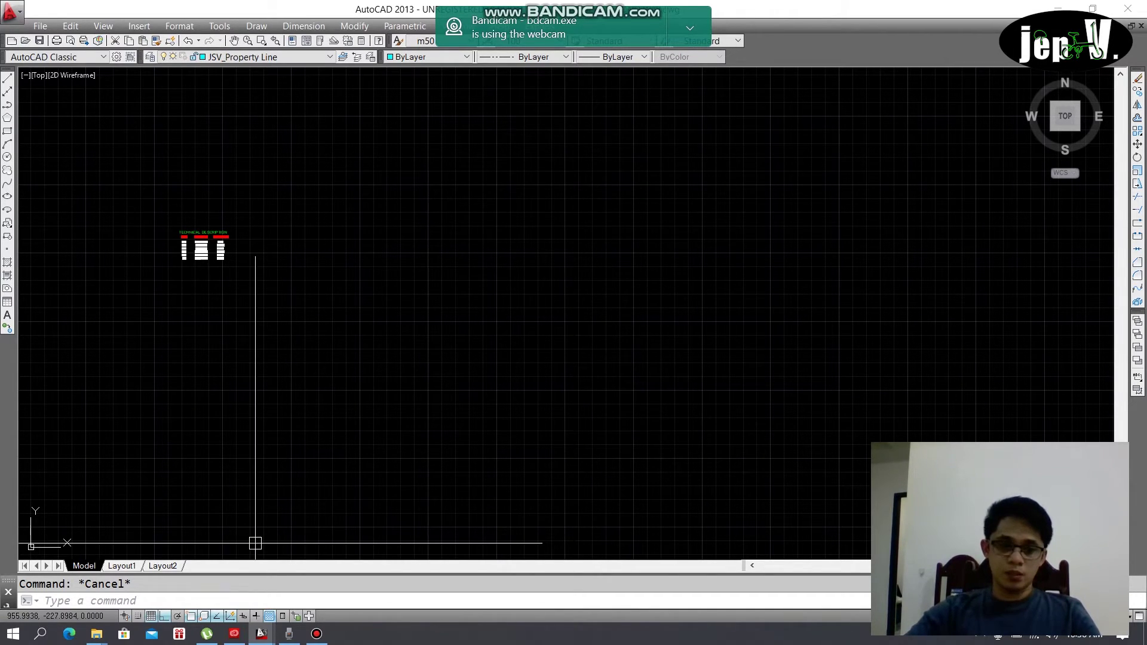
key("super+s")
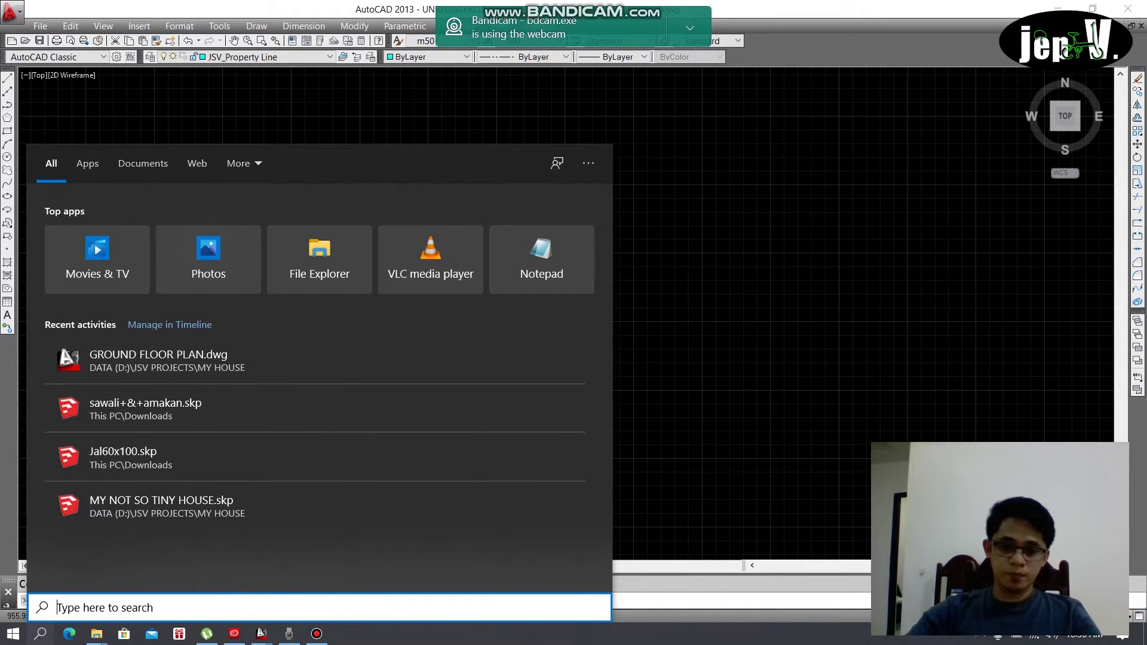
Launch a new Notepad window by searching 'NOT' in Windows Search
type("NOT")
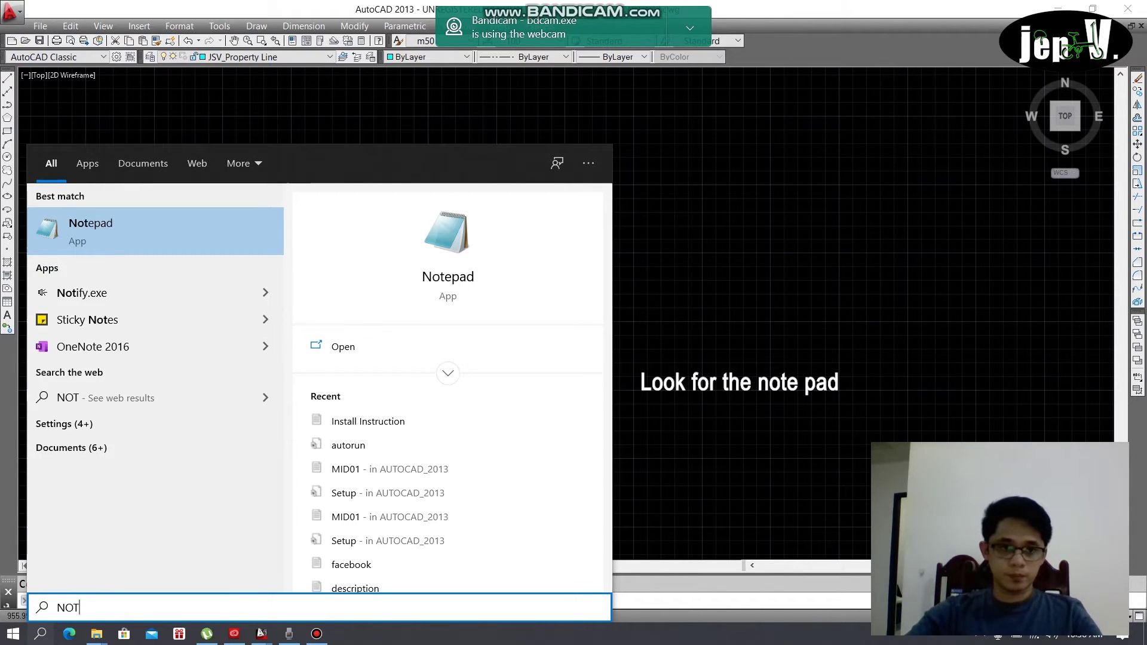
key("Return")
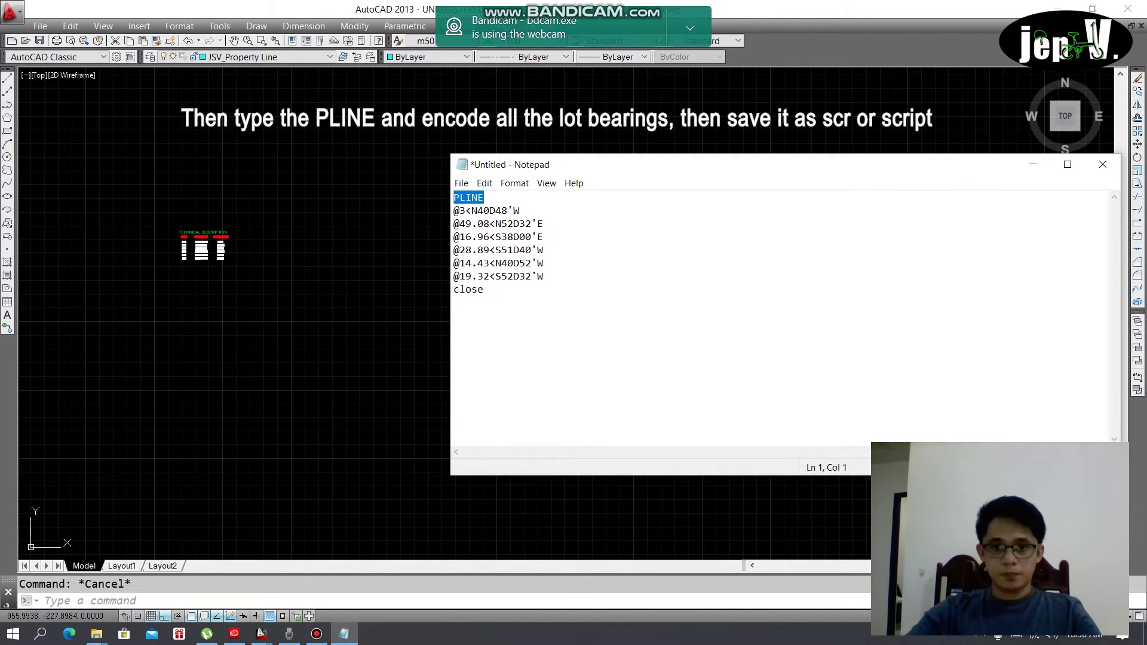
key("End")
key("shift+Left")
key("shift+Left")
key("shift+Left")
key("shift+Left")
key("Right")
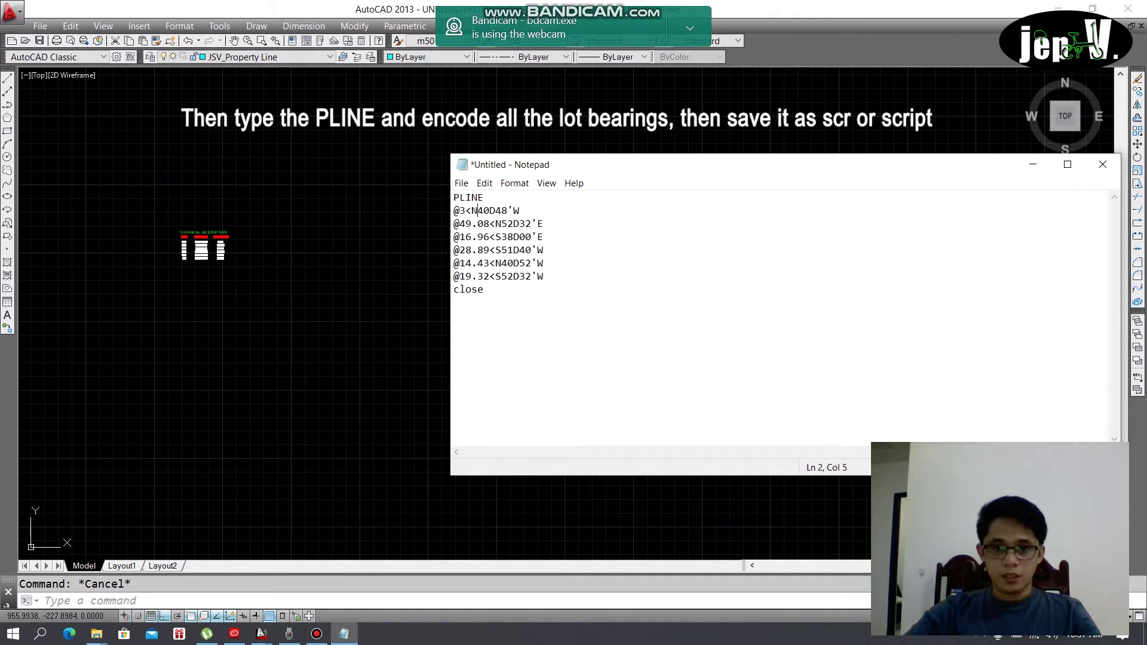
left_click_drag(543, 276, 525, 276)
left_click(461, 183)
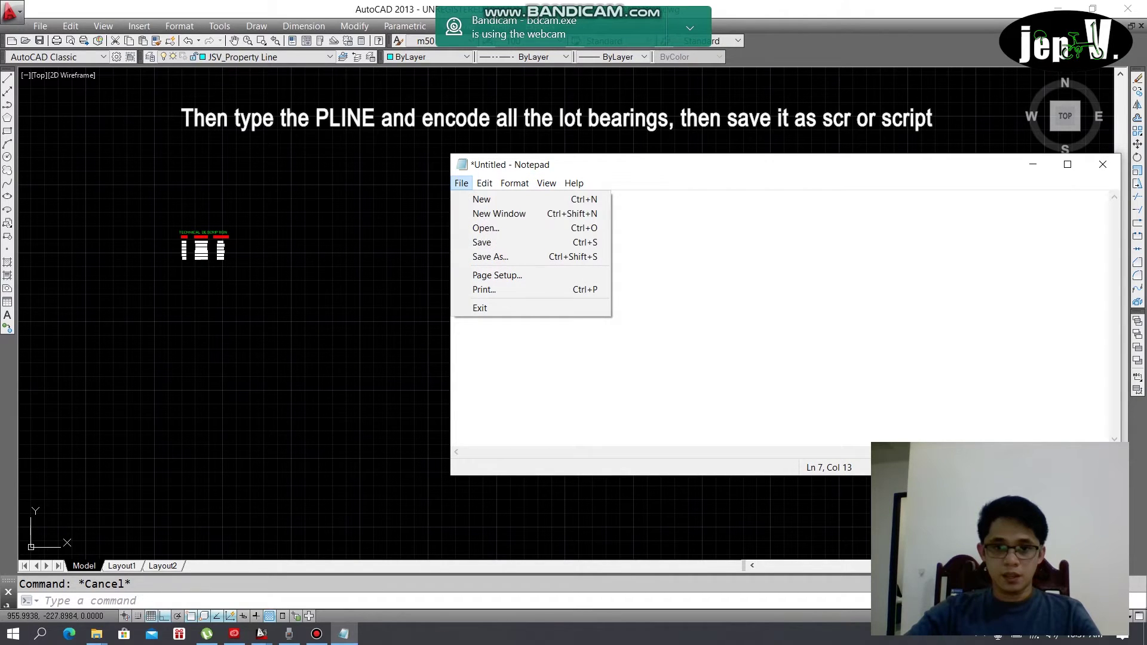
Save the script as LOT BEARING JEPV.SCR on the DATA (D:) drive
left_click(487, 257)
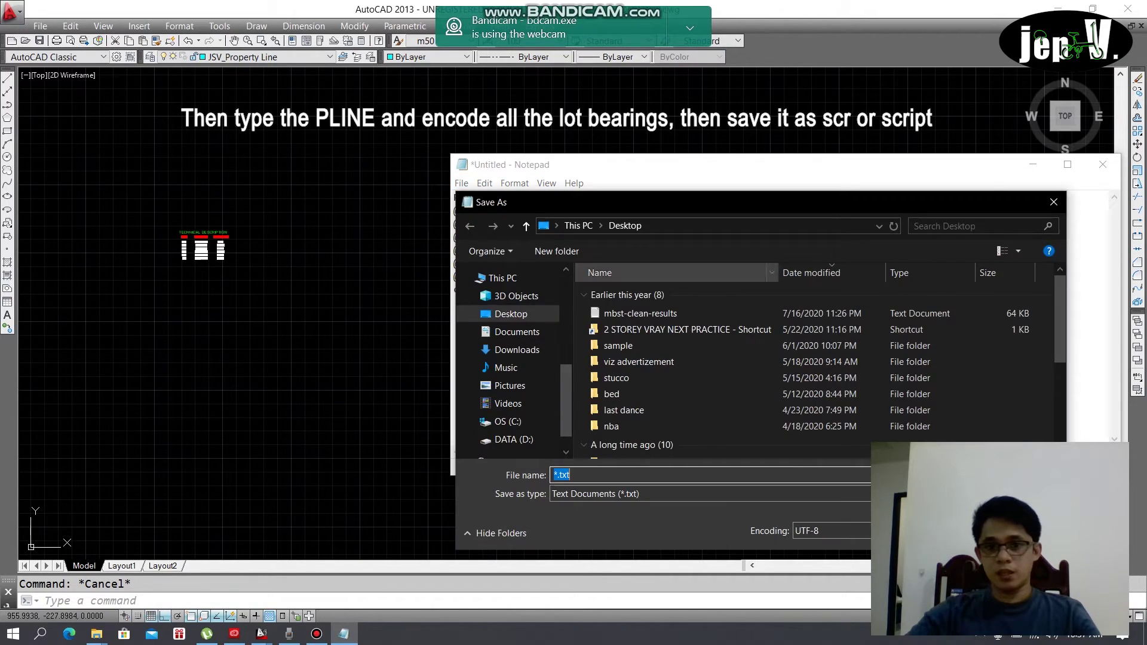
scroll(897, 322, "down", 2)
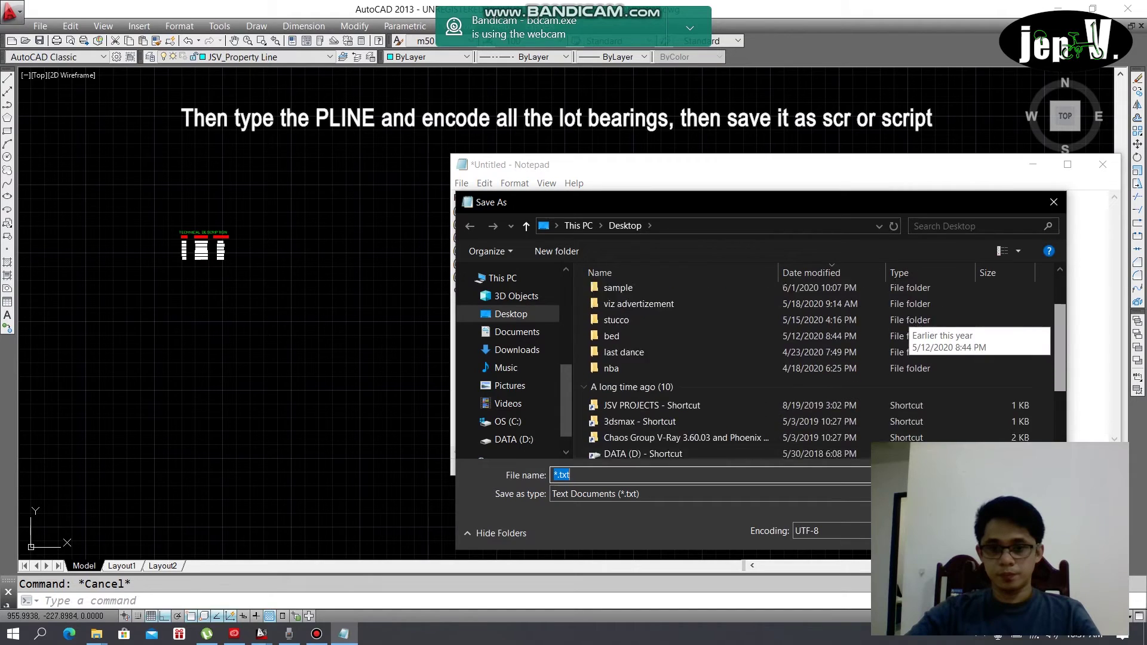
scroll(897, 326, "up", 2)
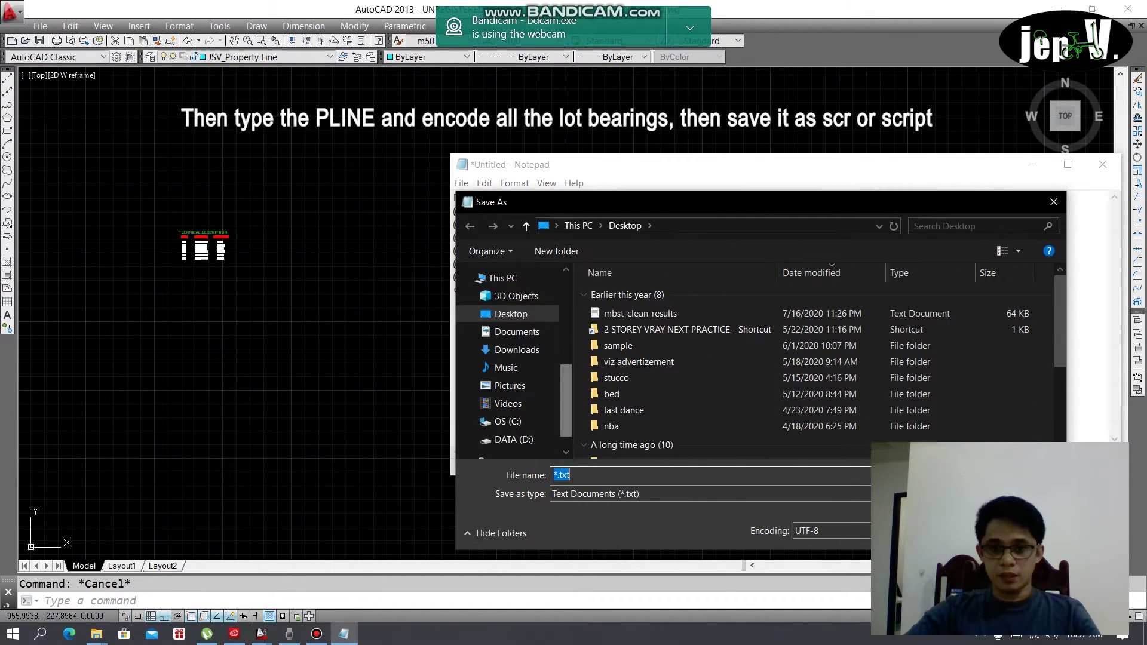
scroll(508, 358, "up", 4)
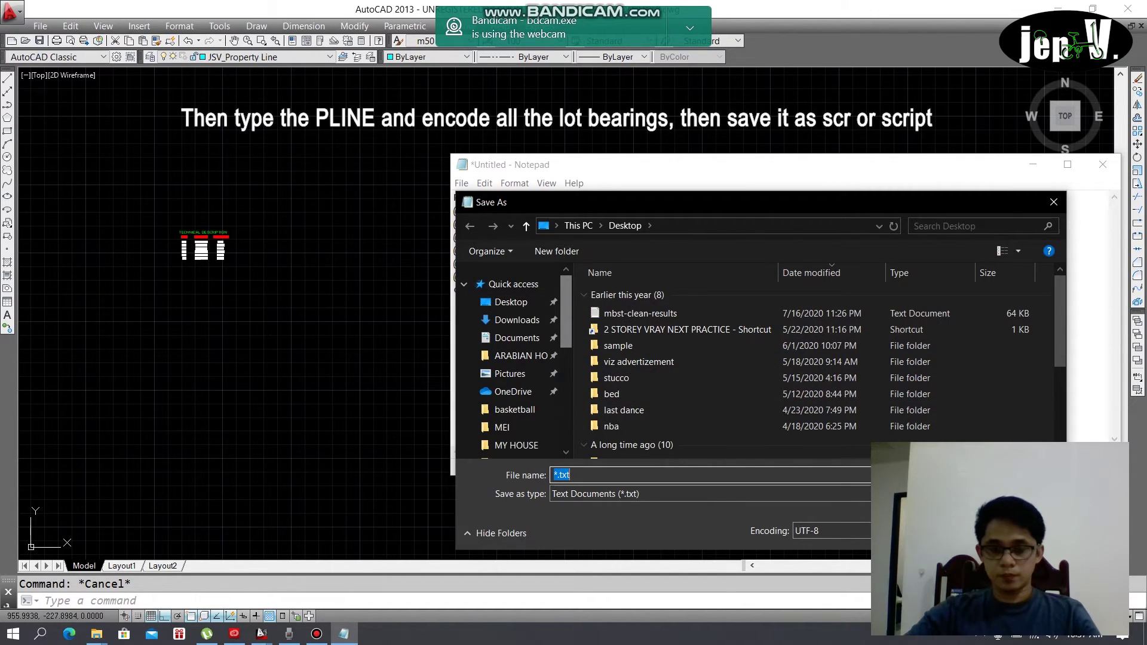
scroll(508, 359, "down", 3)
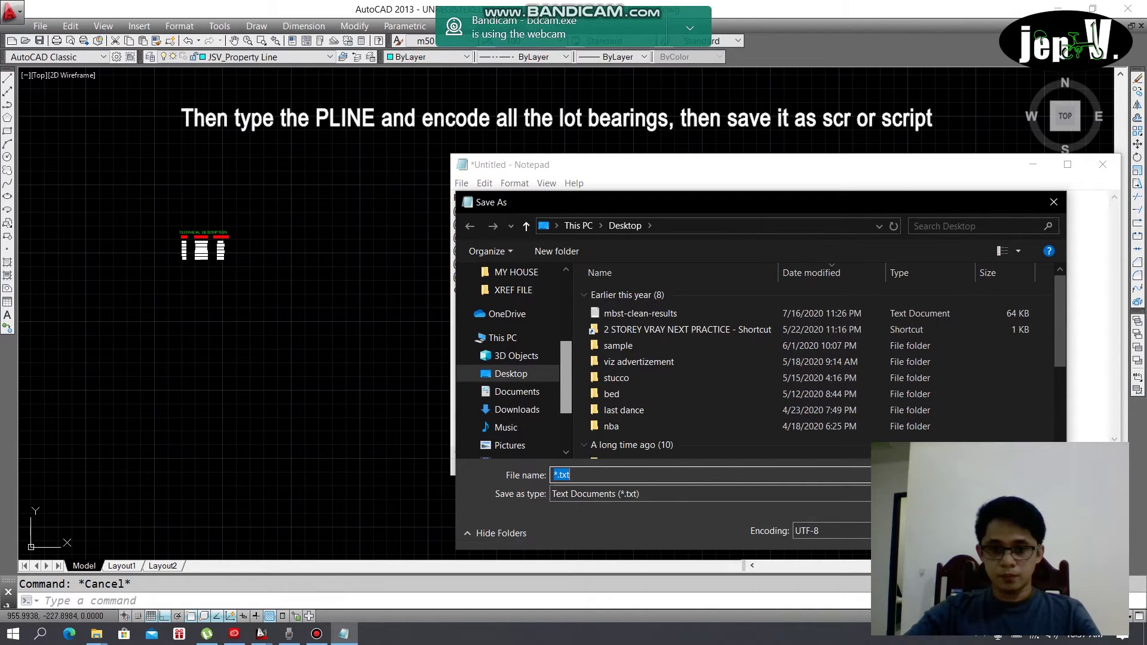
left_click(502, 356)
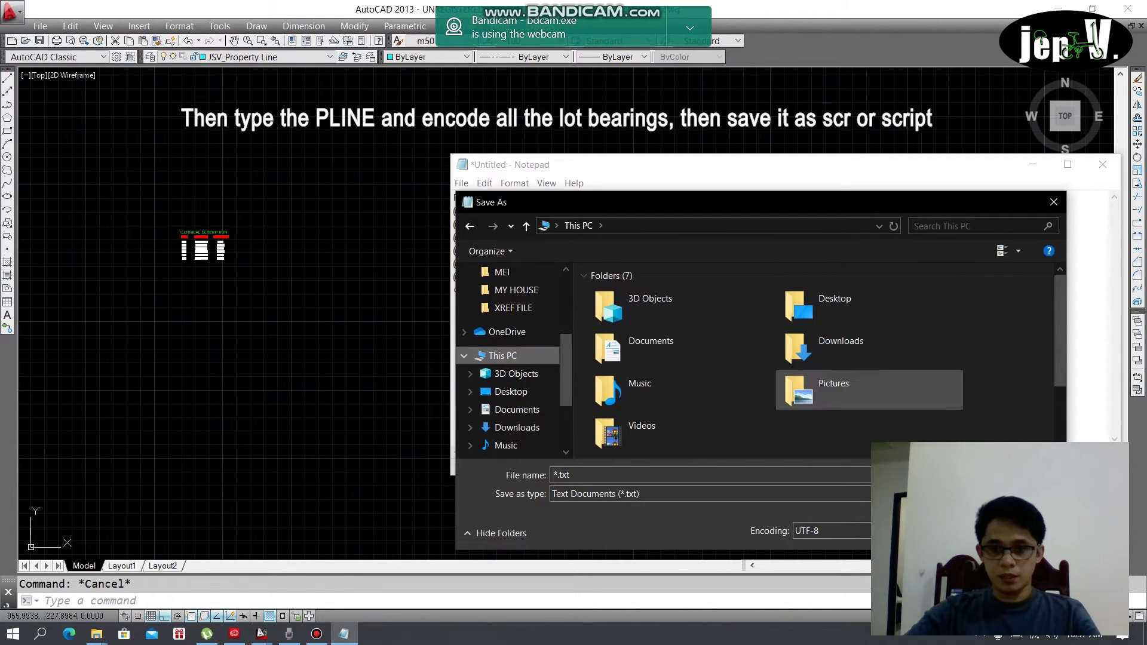
scroll(869, 391, "down", 2)
double_click(869, 391)
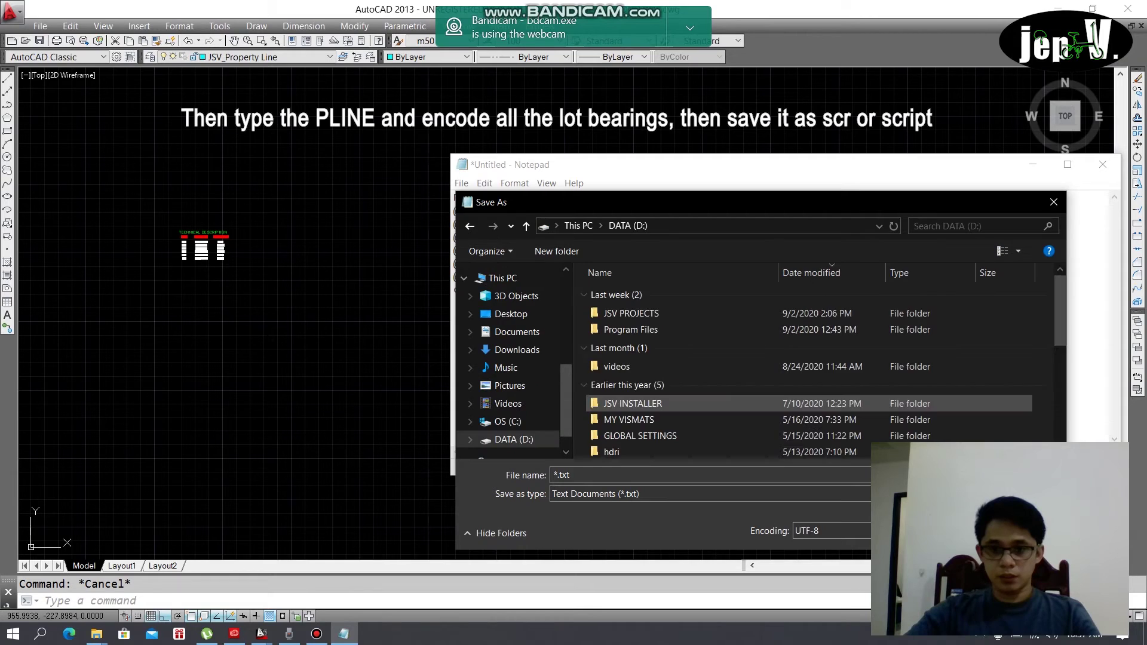
scroll(870, 419, "down", 5)
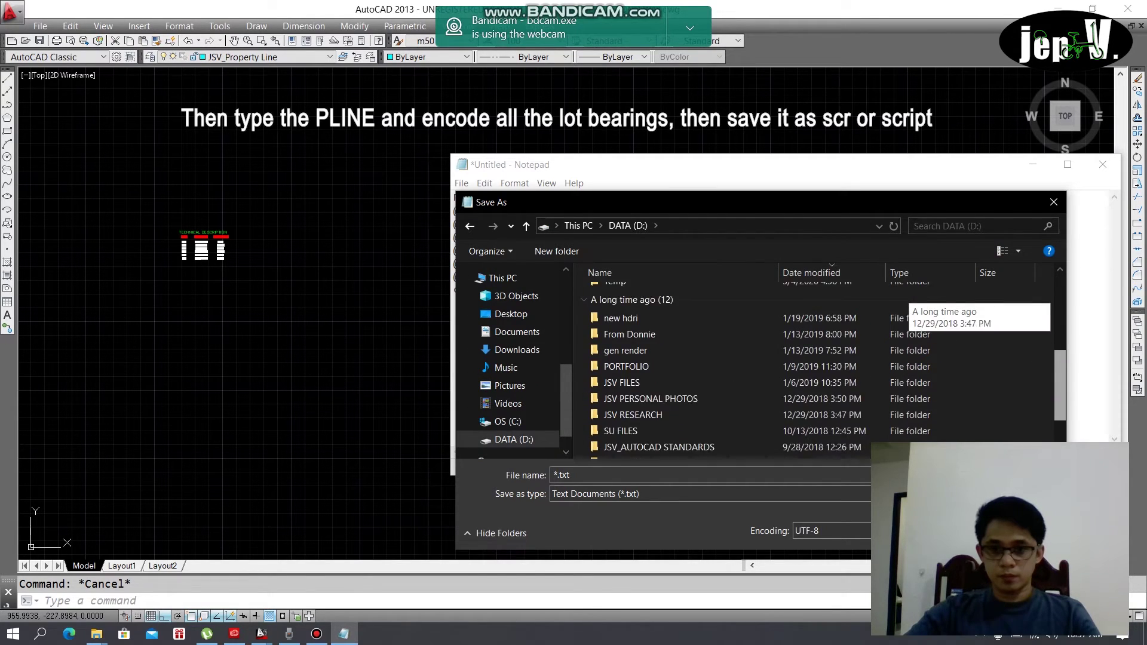
scroll(870, 419, "up", 6)
left_click(597, 475)
type("LOT")
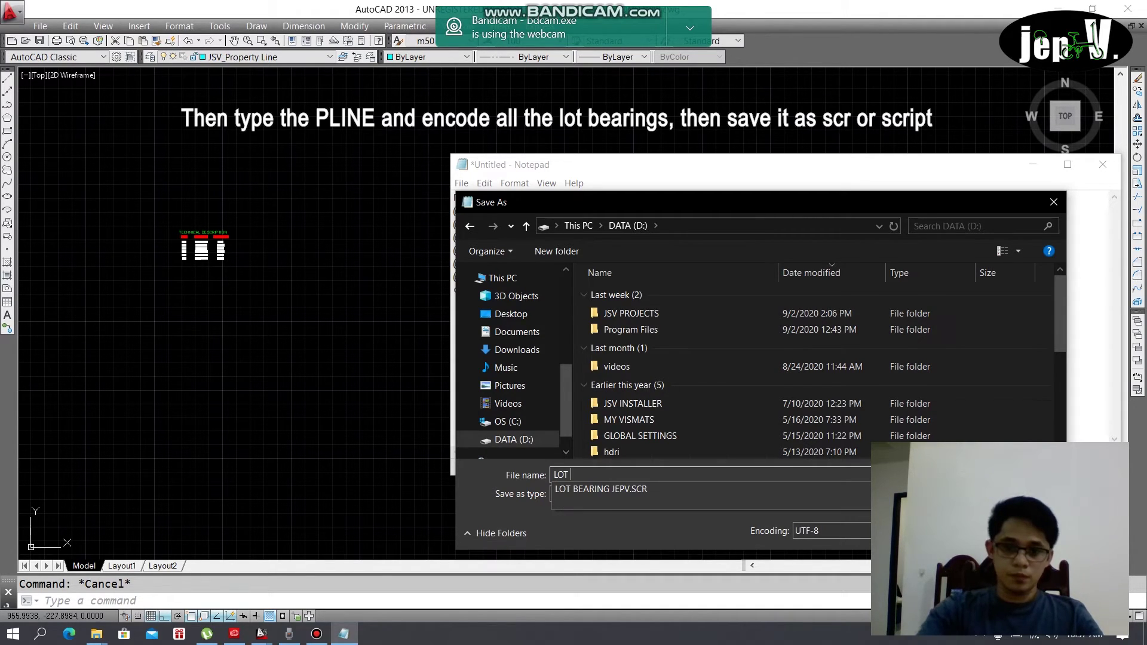
type(" BEARING")
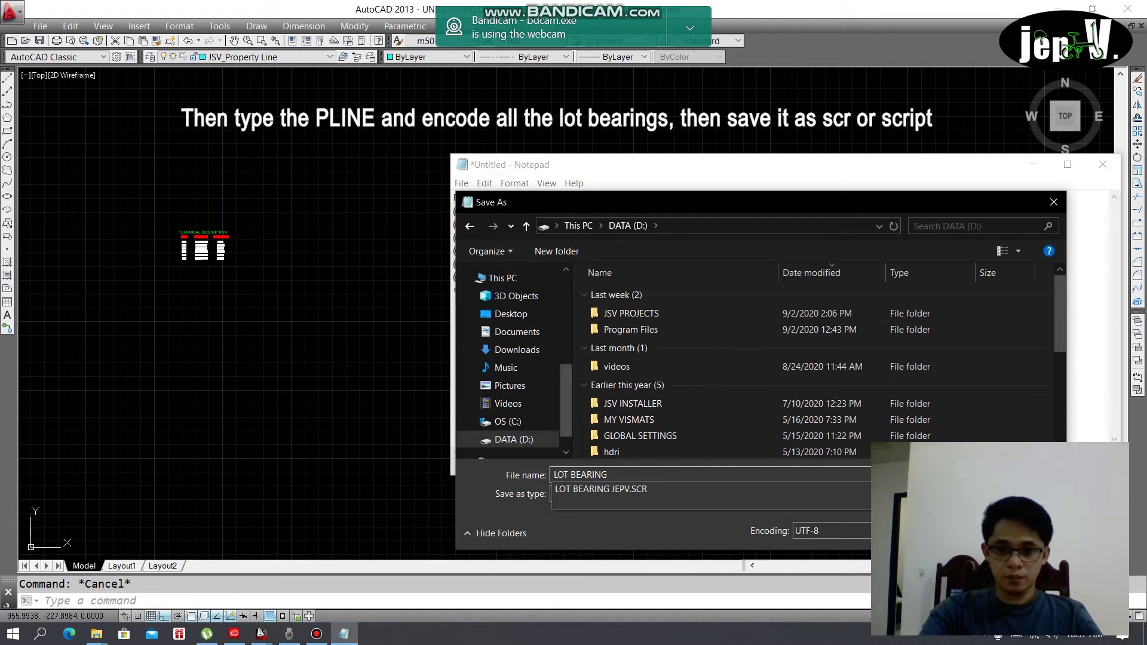
type(" JEPV")
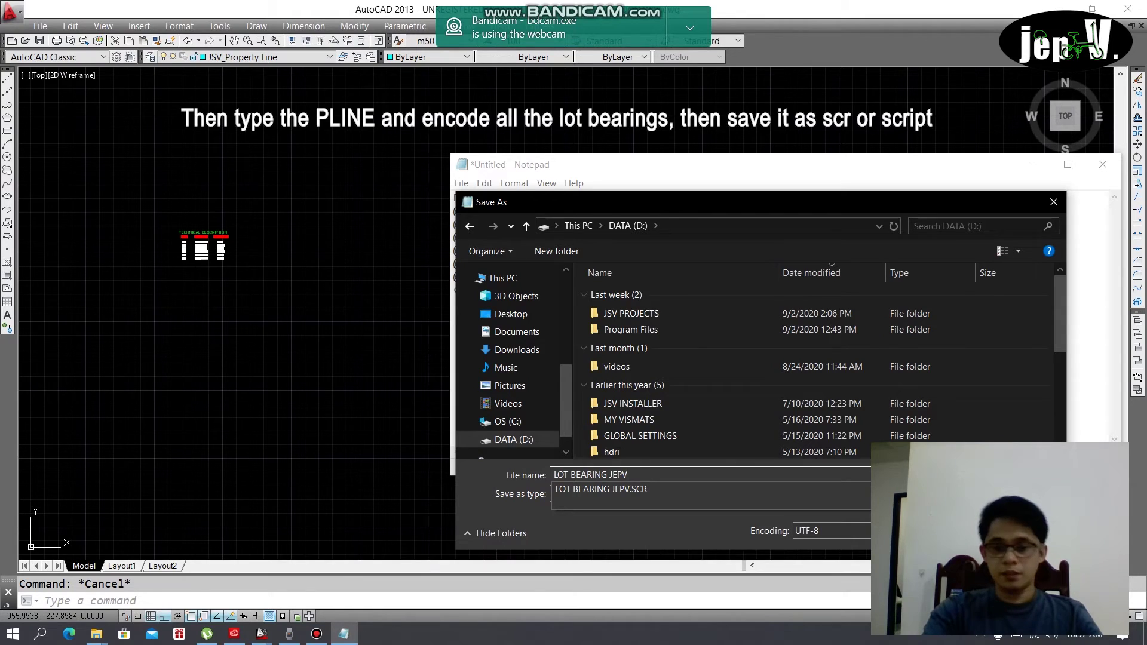
type(".SCR")
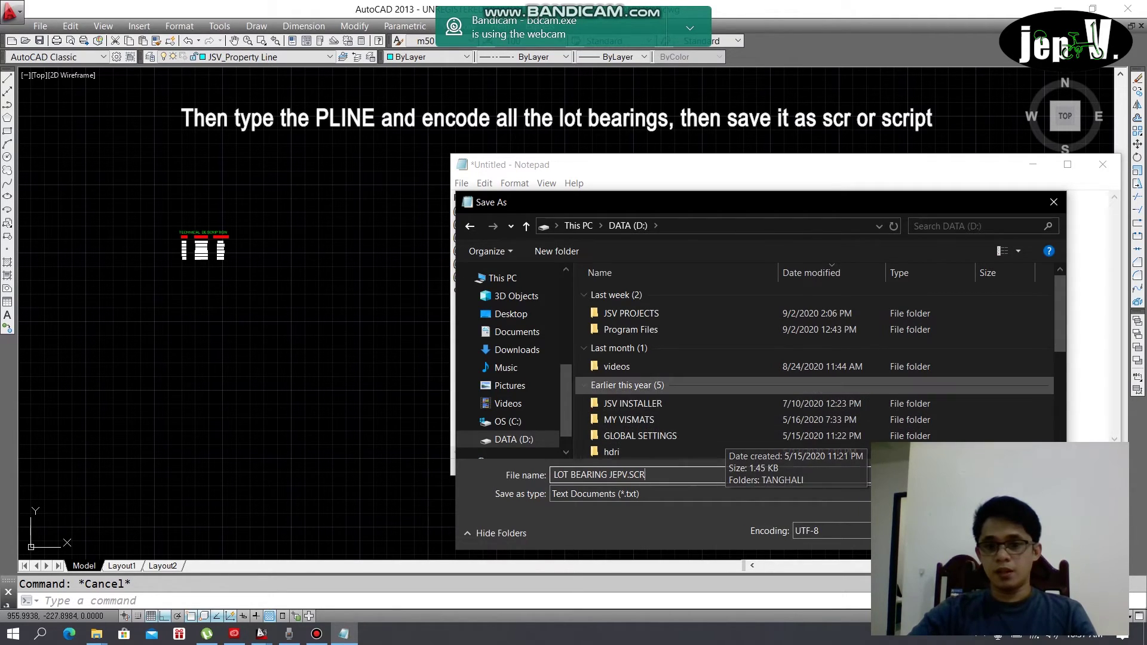
key("Return")
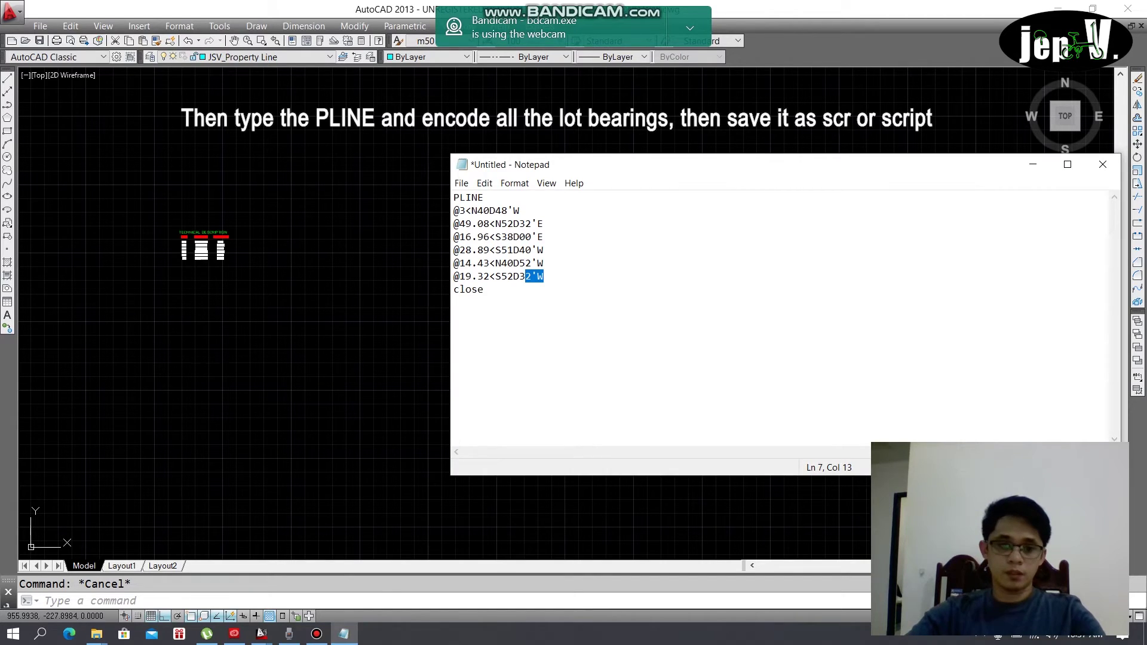
Place the DATA (D:) Explorer window beside AutoCAD and drag LOT BEARING JEPV into the drawing
left_click(267, 533)
mouse_move(96, 633)
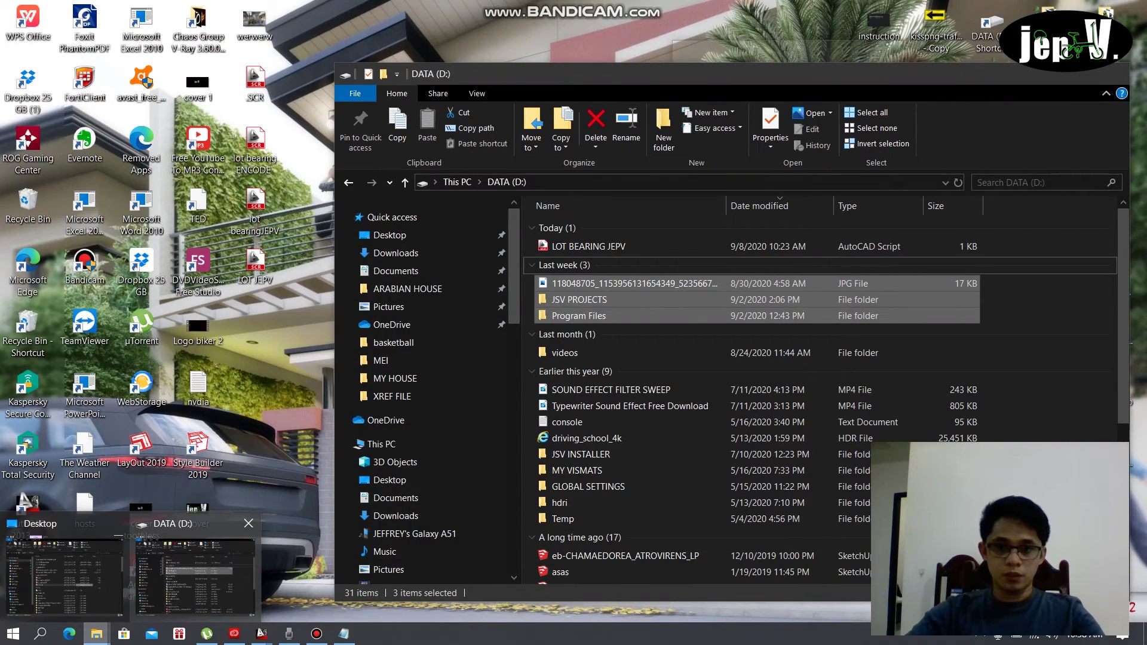
left_click(191, 571)
left_click_drag(538, 74, 771, 76)
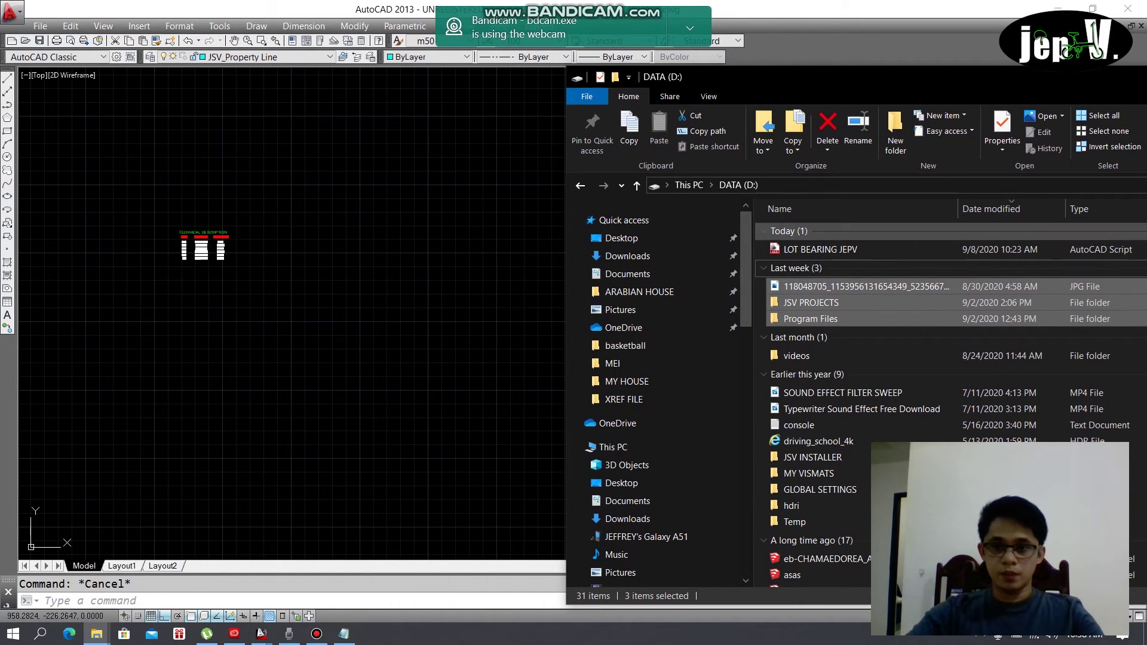
left_click(821, 250)
left_click_drag(820, 249, 402, 366)
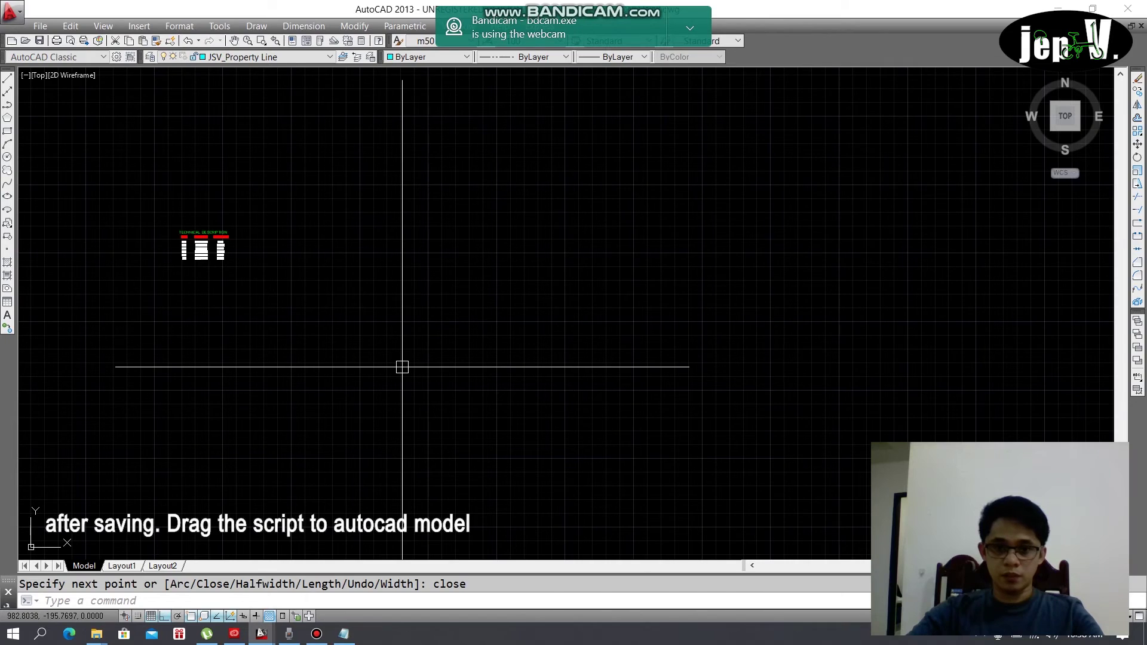
Zoom and pan to the script-drawn six-sided boundary and cancel the pending prompt
scroll(781, 377, "up", 5)
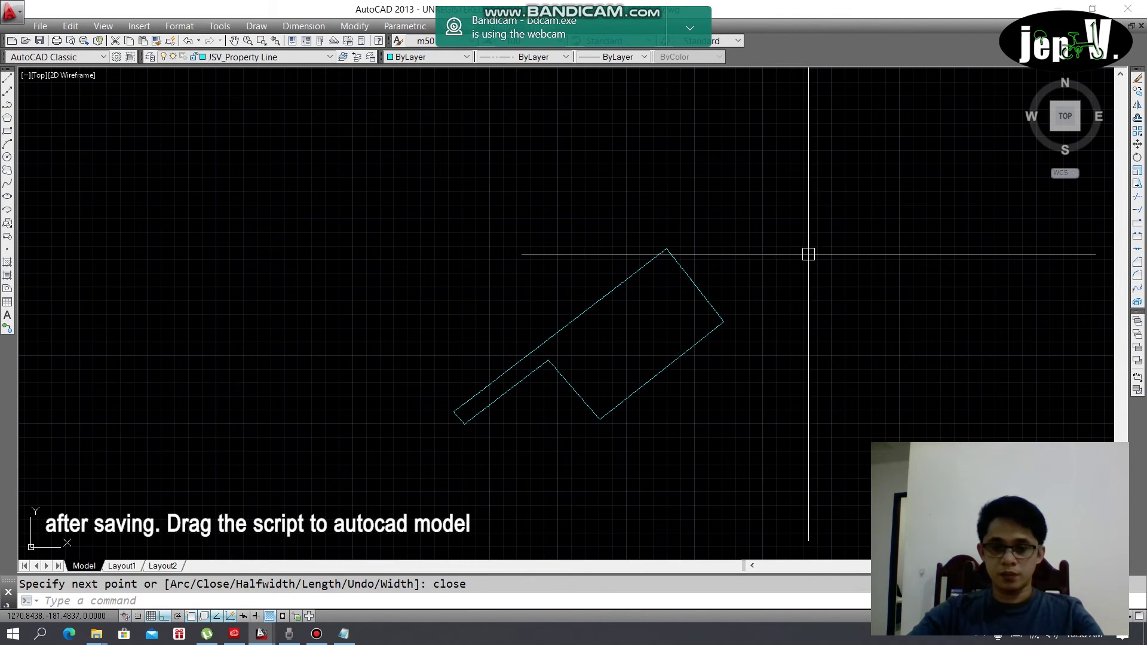
scroll(588, 380, "up", 2)
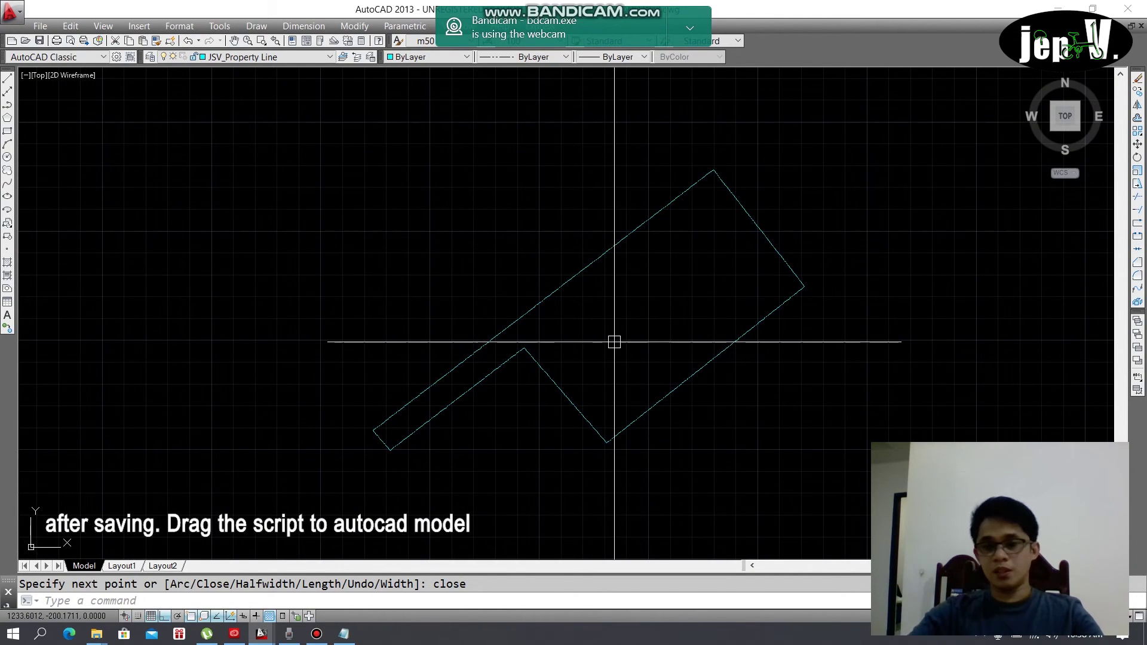
middle_click_drag(628, 343, 581, 316)
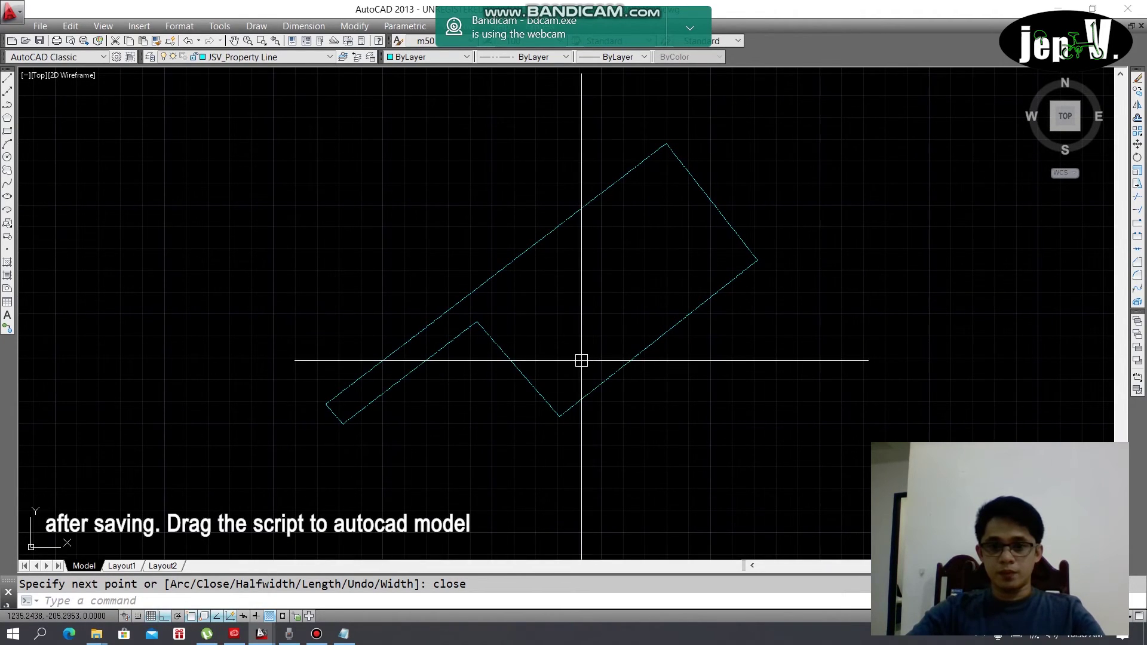
key("Escape")
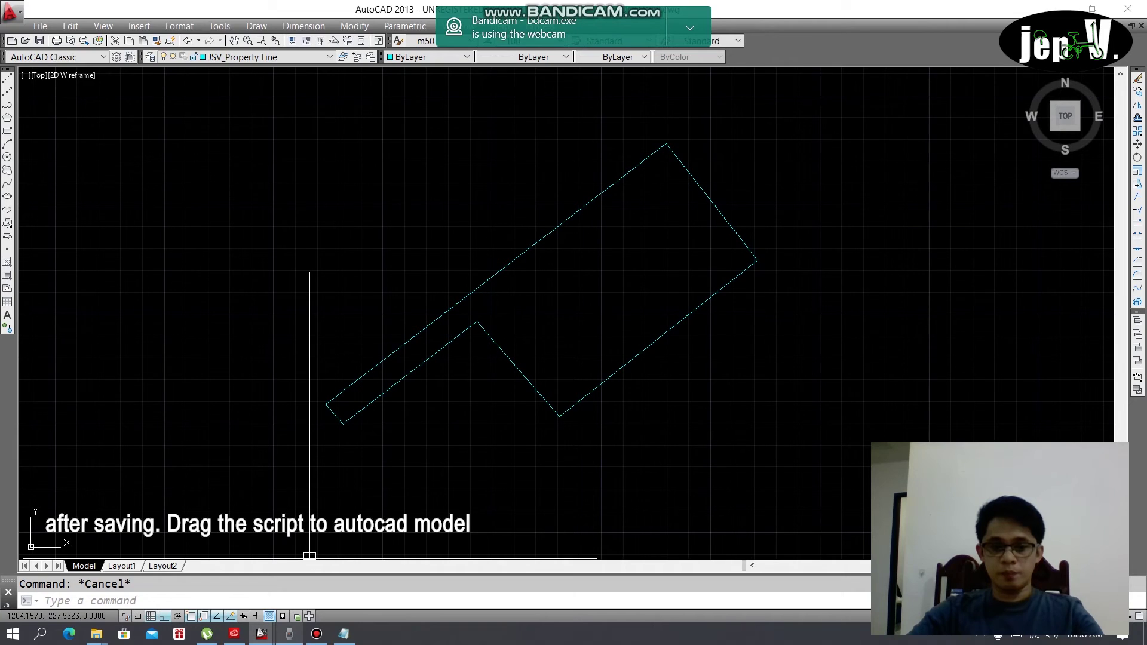
Compare the script's distance 3 and N52D32'E bearing against the drawn polyline
left_click(344, 633)
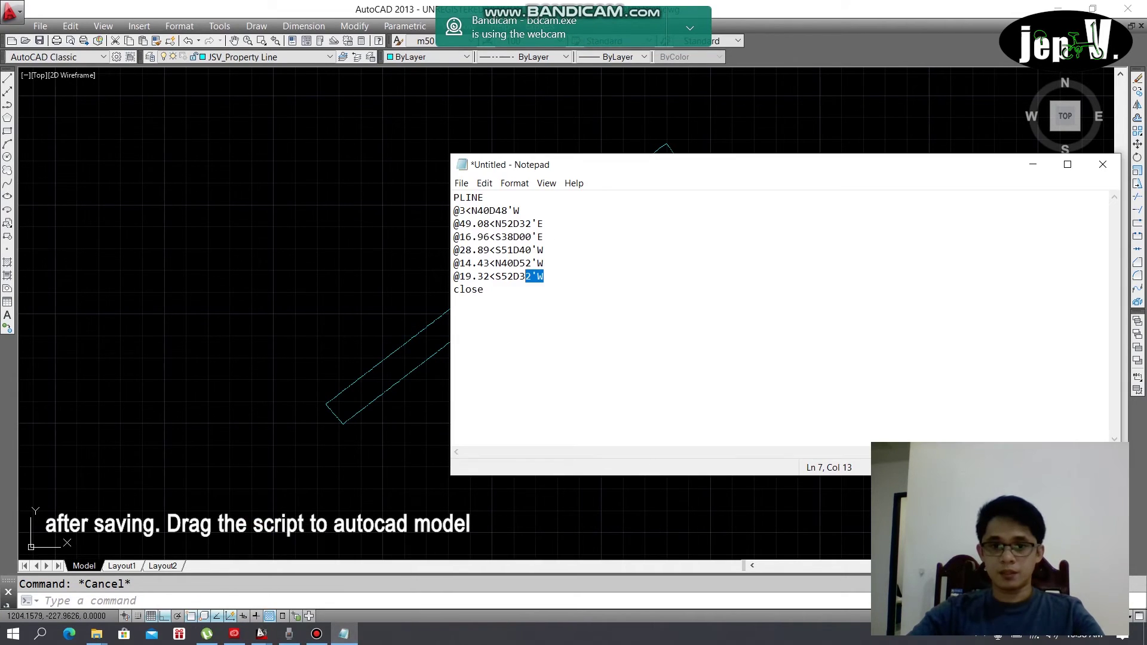
left_click_drag(600, 164, 758, 166)
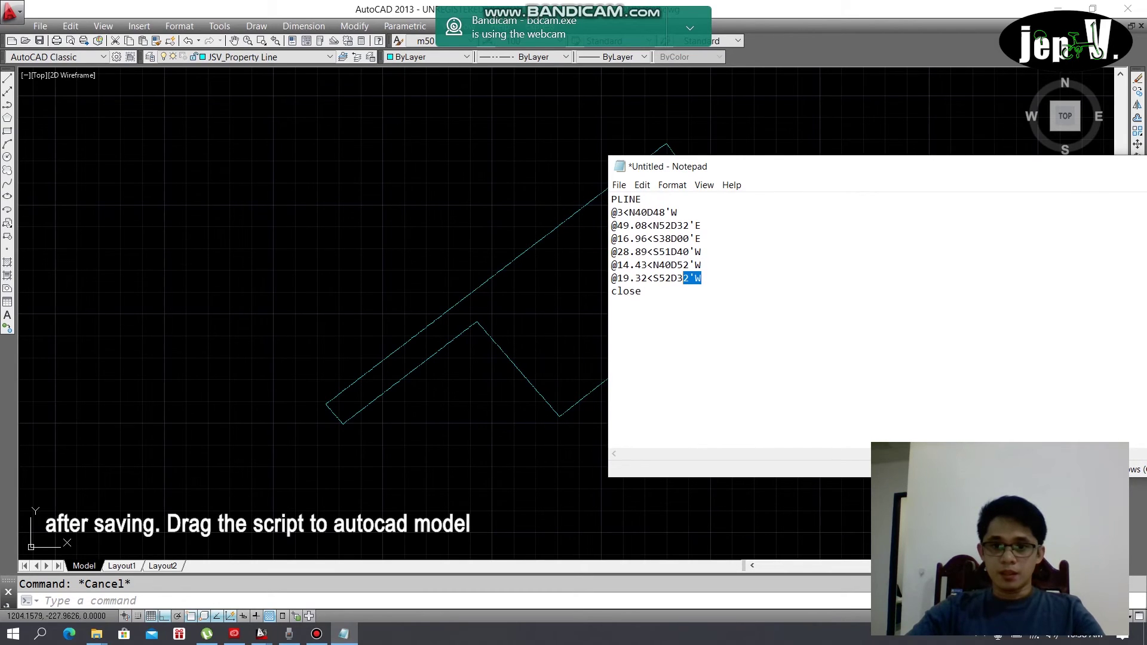
double_click(620, 212)
left_click_drag(654, 226, 666, 225)
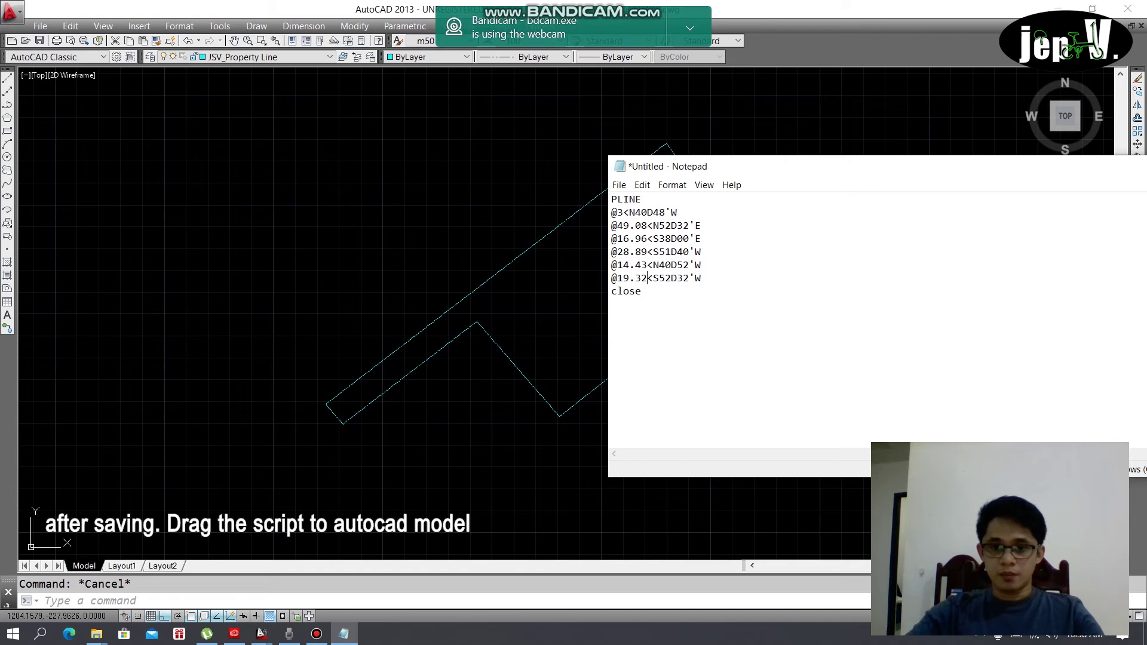
left_click_drag(758, 166, 675, 166)
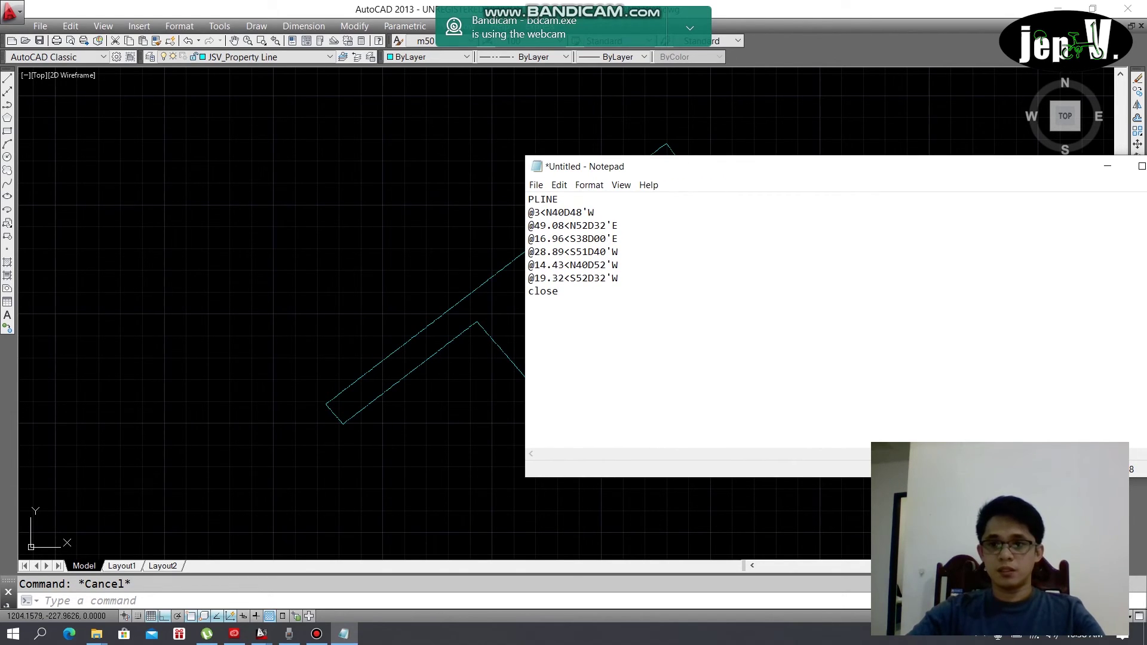
left_click_drag(674, 166, 511, 162)
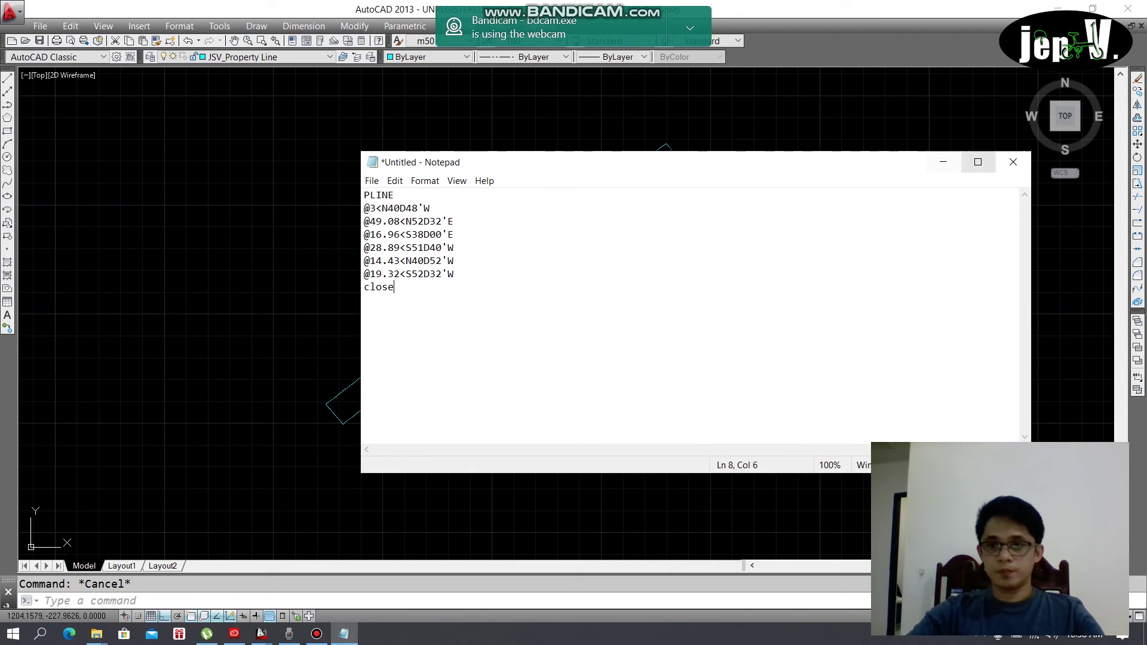
Close the Notepad script and reposition the view on the lot boundary
left_click(1014, 162)
scroll(800, 209, "down", 3)
scroll(738, 263, "up", 1)
scroll(741, 245, "up", 2)
middle_click_drag(755, 248, 738, 276)
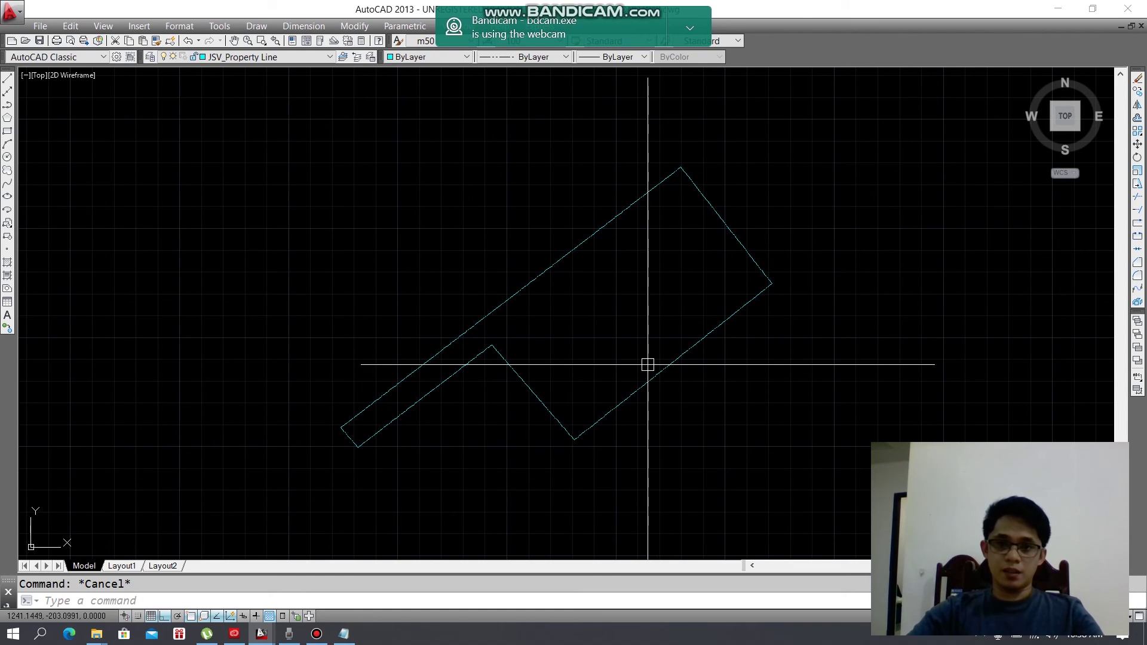
middle_click_drag(649, 361, 625, 357)
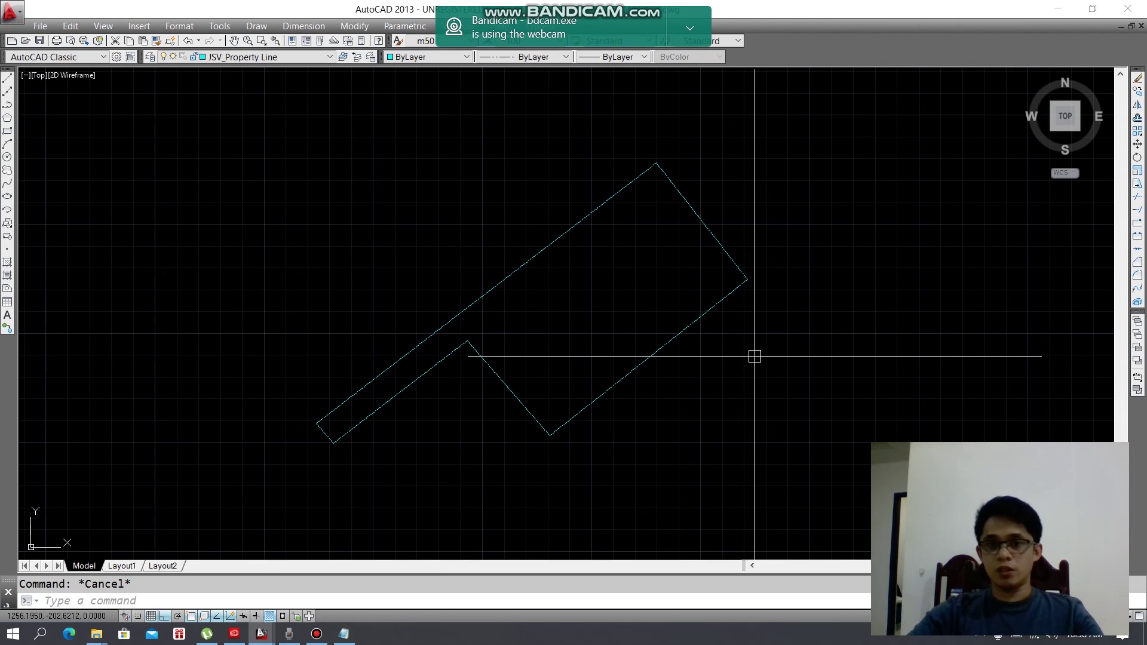
mouse_move(746, 392)
middle_mouse_down()
mouse_move(759, 384)
mouse_move(713, 374)
middle_mouse_up()
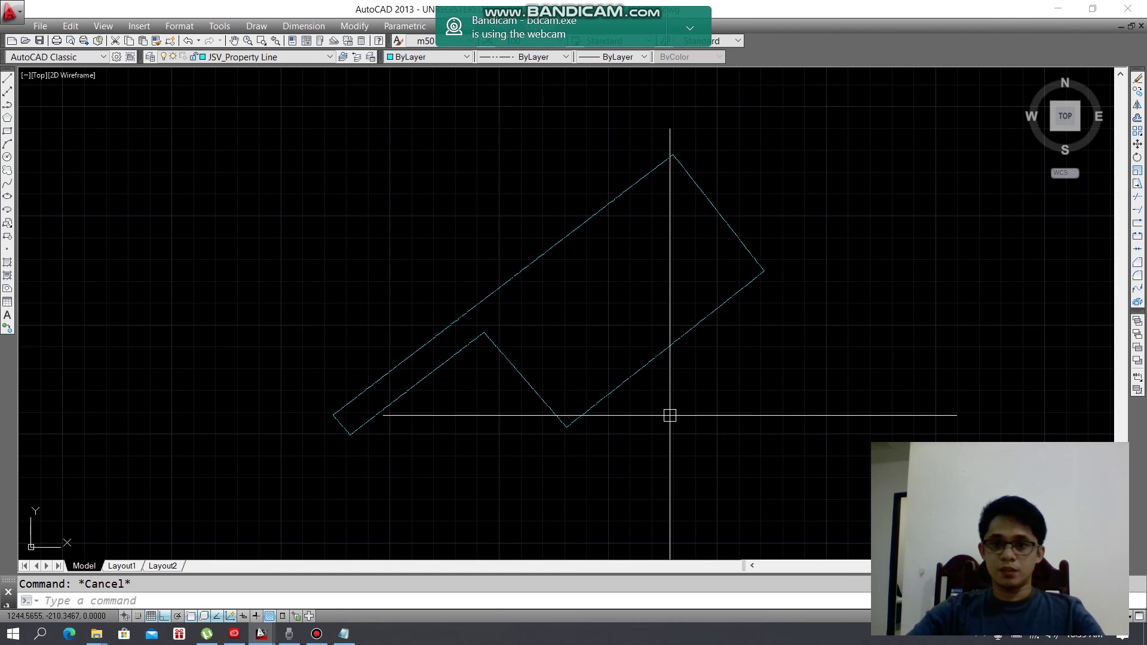